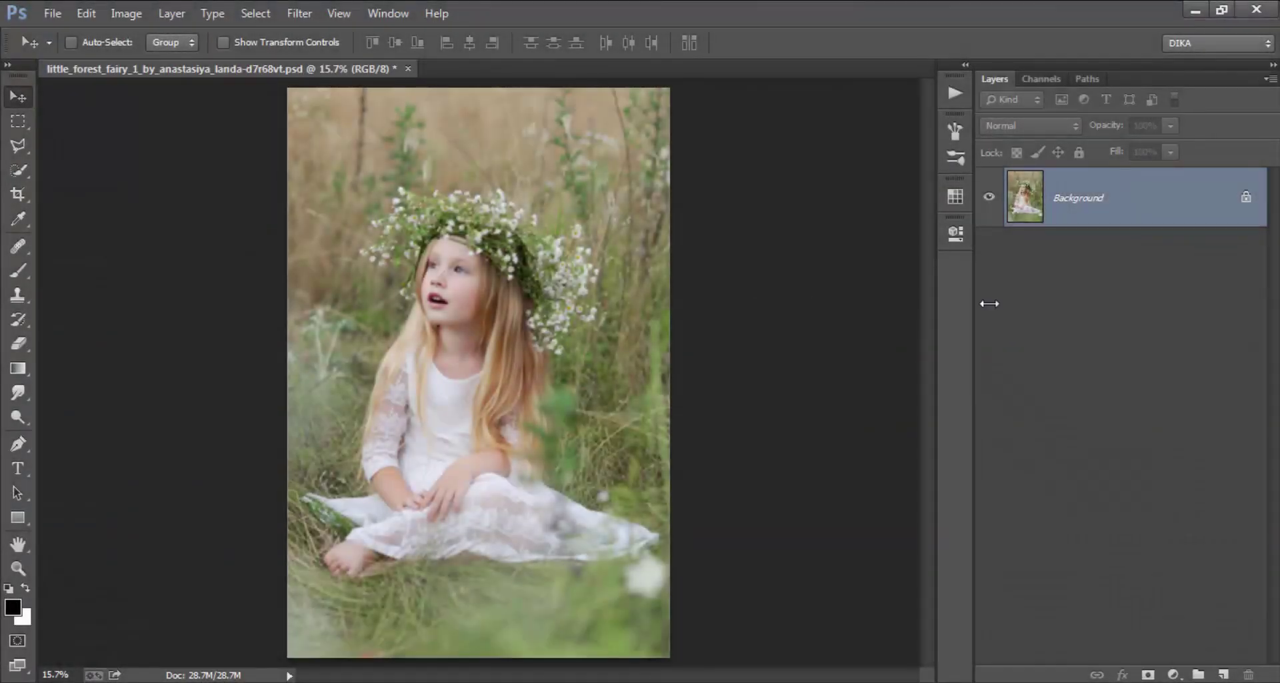
# Switch the Layers panel to Large Thumbnails and bring up the adjustment layer list.
pyautogui.rightClick(1007, 296)
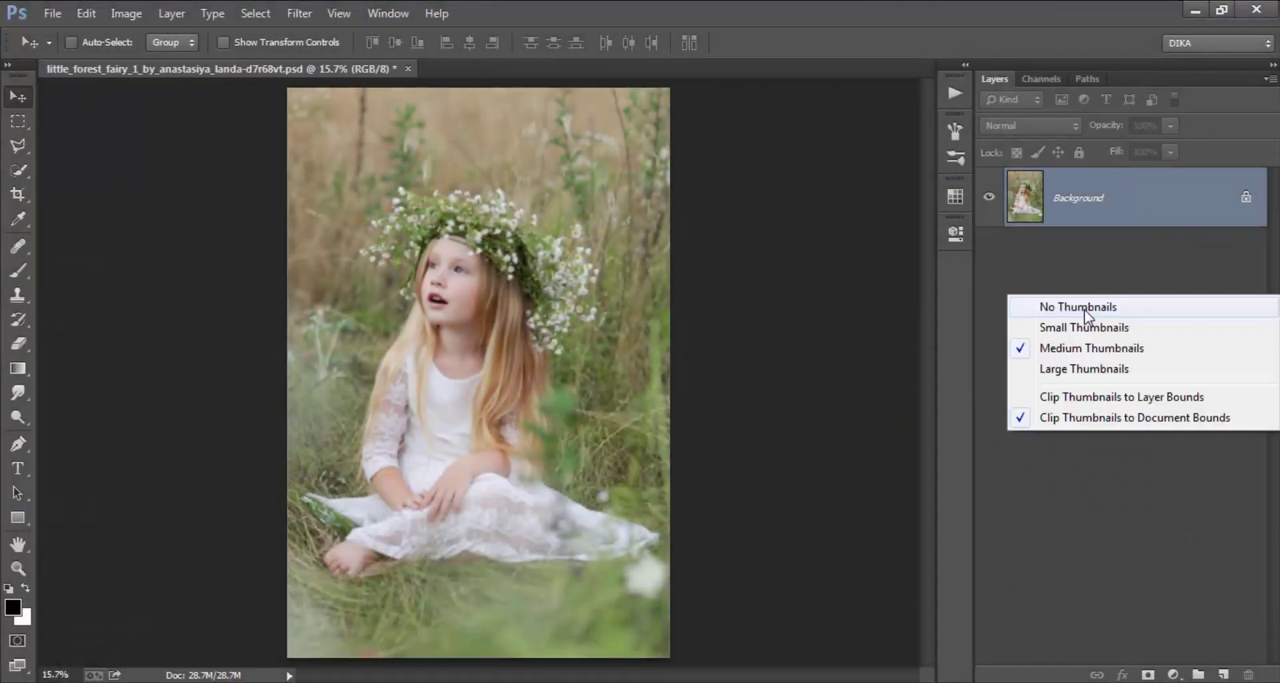
pyautogui.click(1110, 368)
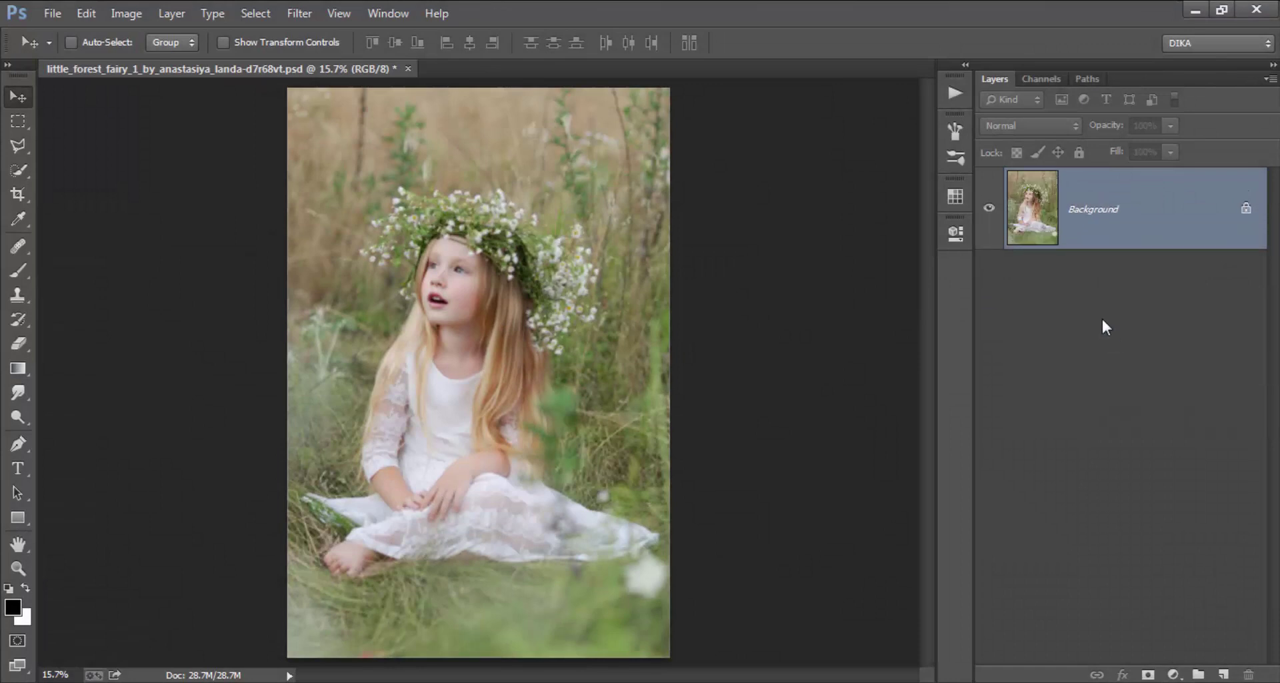
pyautogui.click(1173, 673)
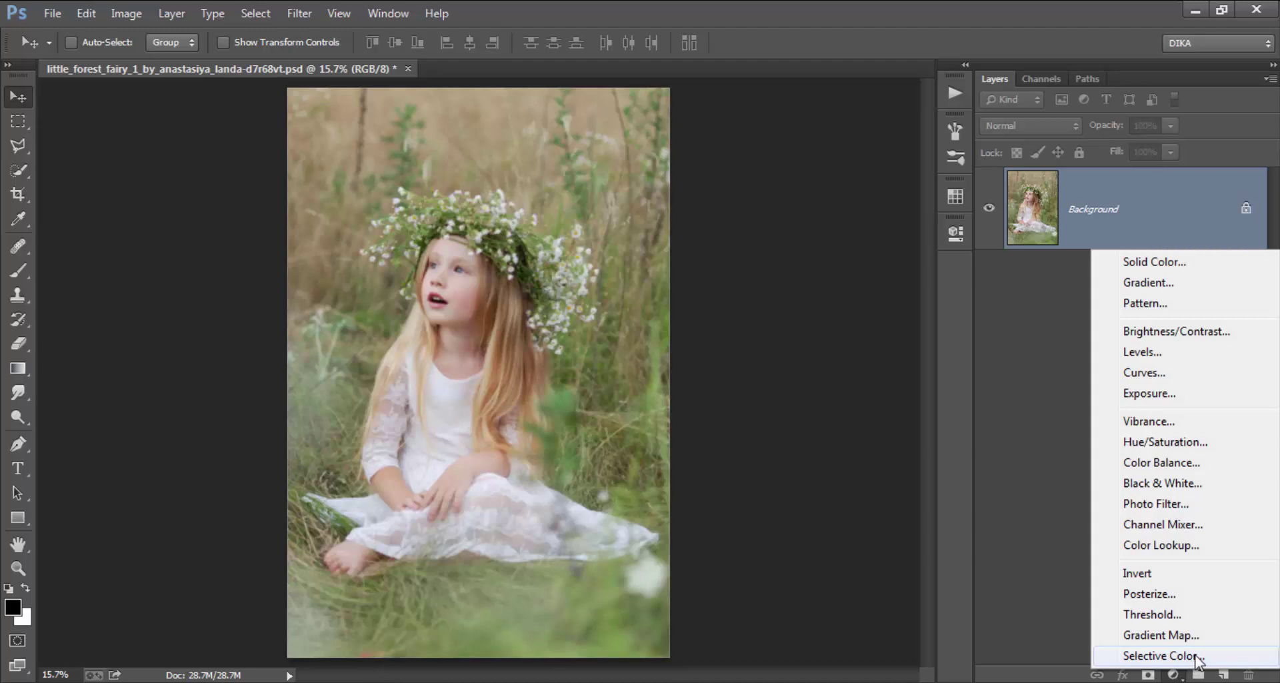
# Add a Selective Color layer with Reds set to Cyan +100 and Black +100.
pyautogui.click(1198, 656)
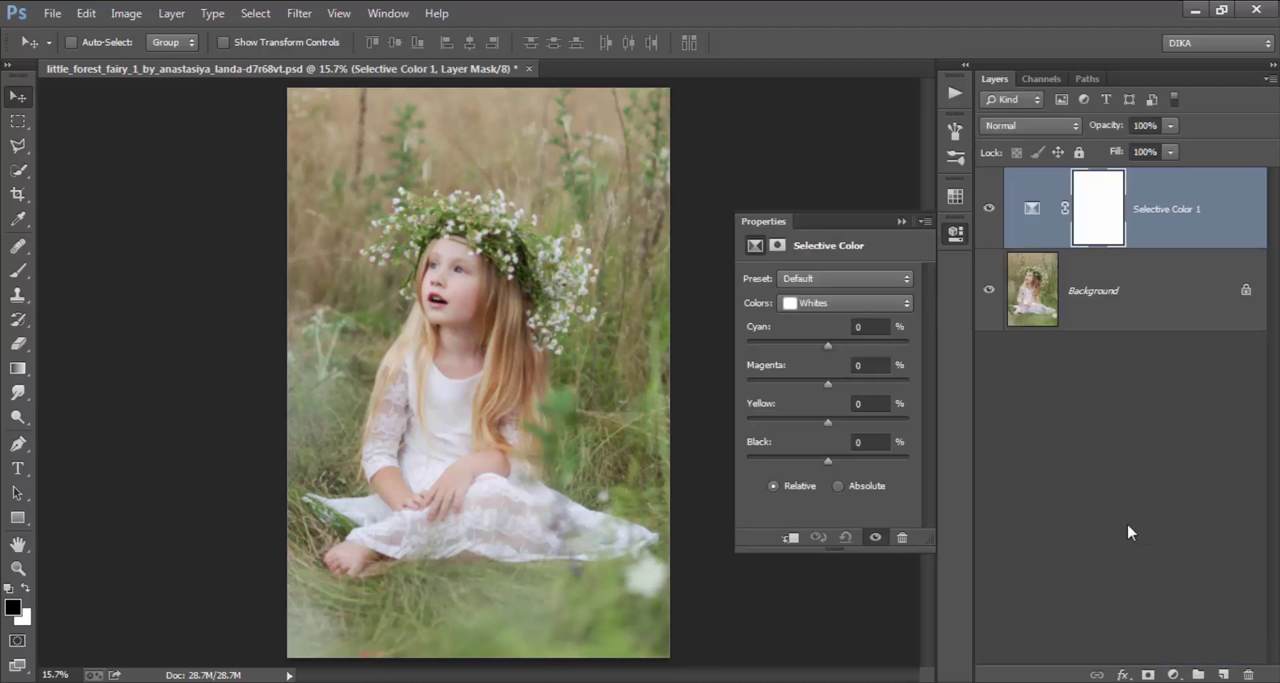
pyautogui.click(839, 303)
pyautogui.click(849, 320)
pyautogui.moveTo(828, 344); pyautogui.dragTo(844, 344)
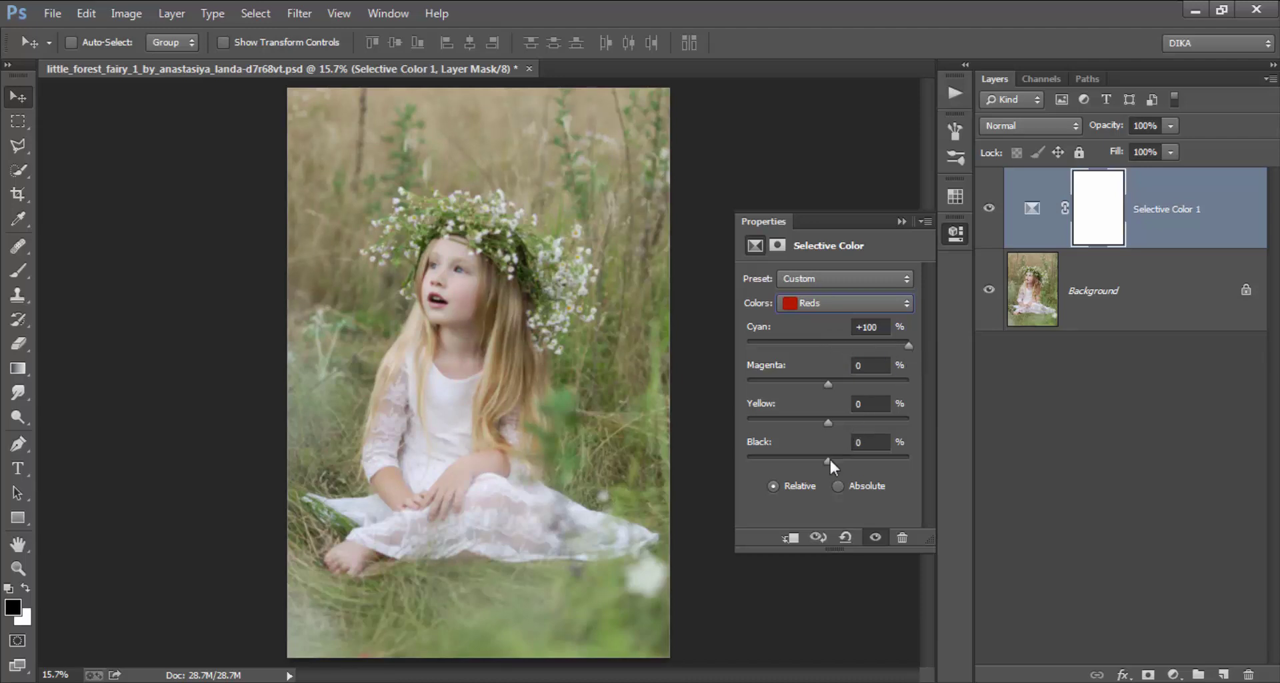
pyautogui.moveTo(830, 462); pyautogui.dragTo(915, 464)
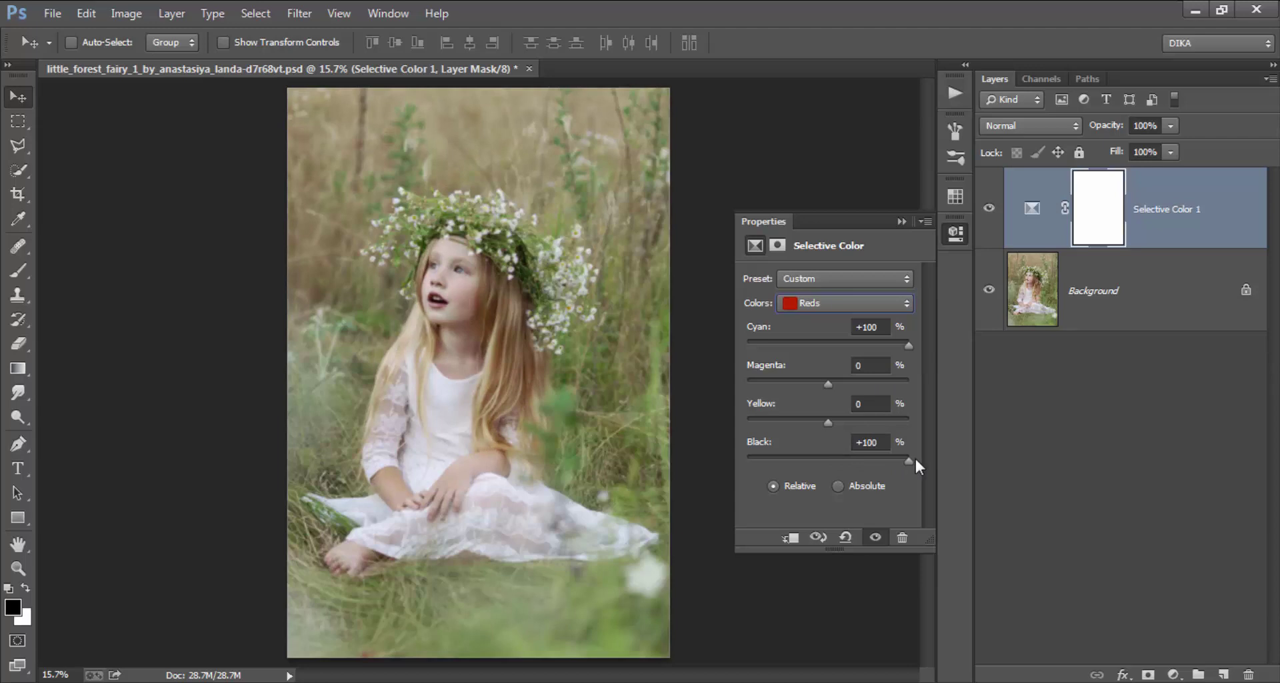
pyautogui.click(956, 234)
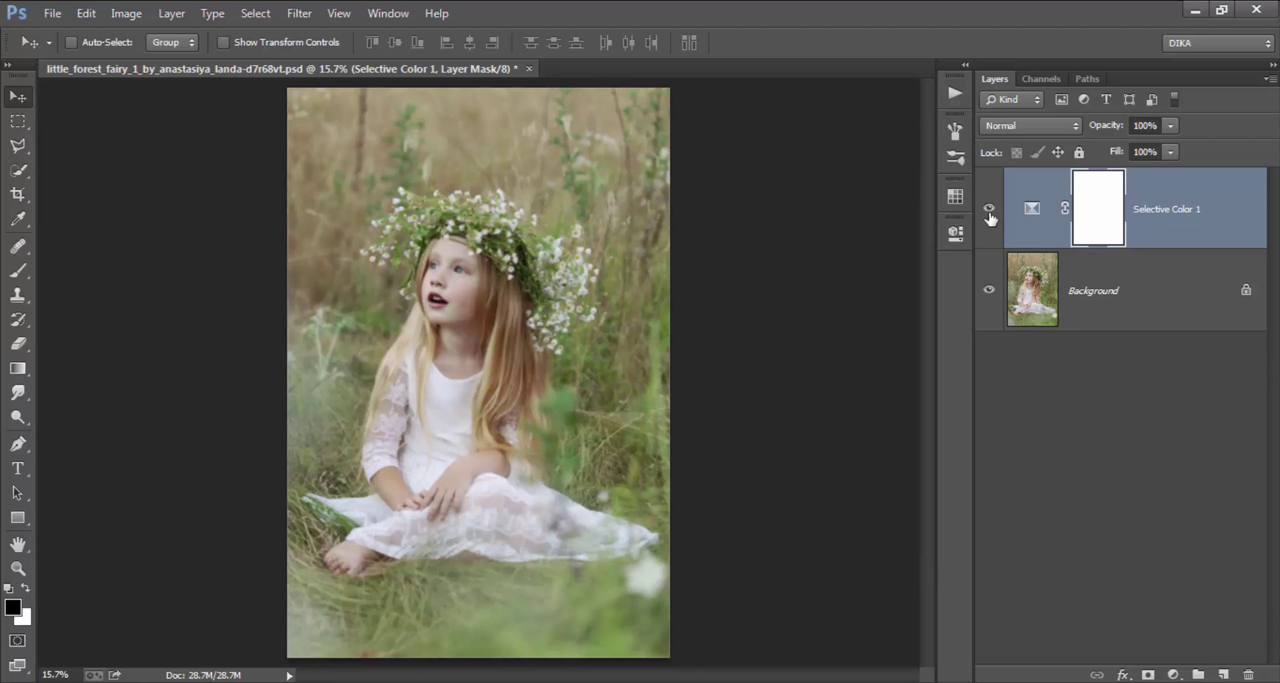
# Toggle Selective Color 1 off and on to compare before and after.
pyautogui.click(989, 208)
pyautogui.click(990, 211)
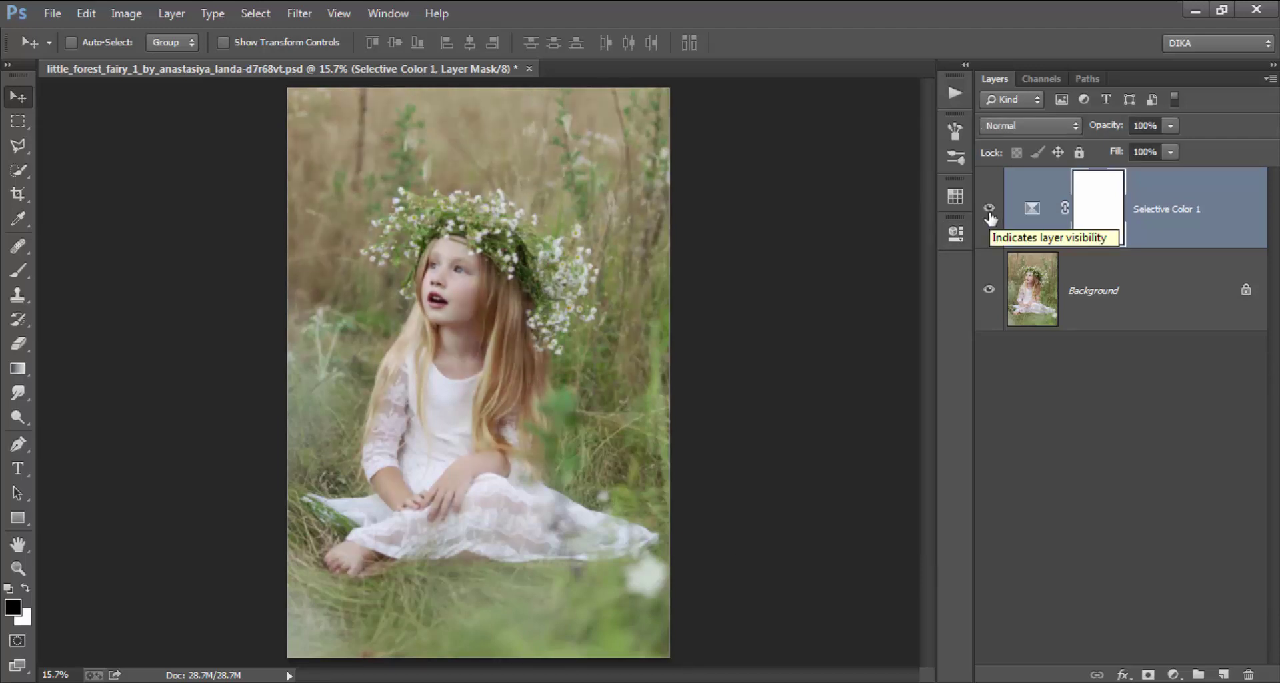
pyautogui.click(990, 209)
pyautogui.click(989, 209)
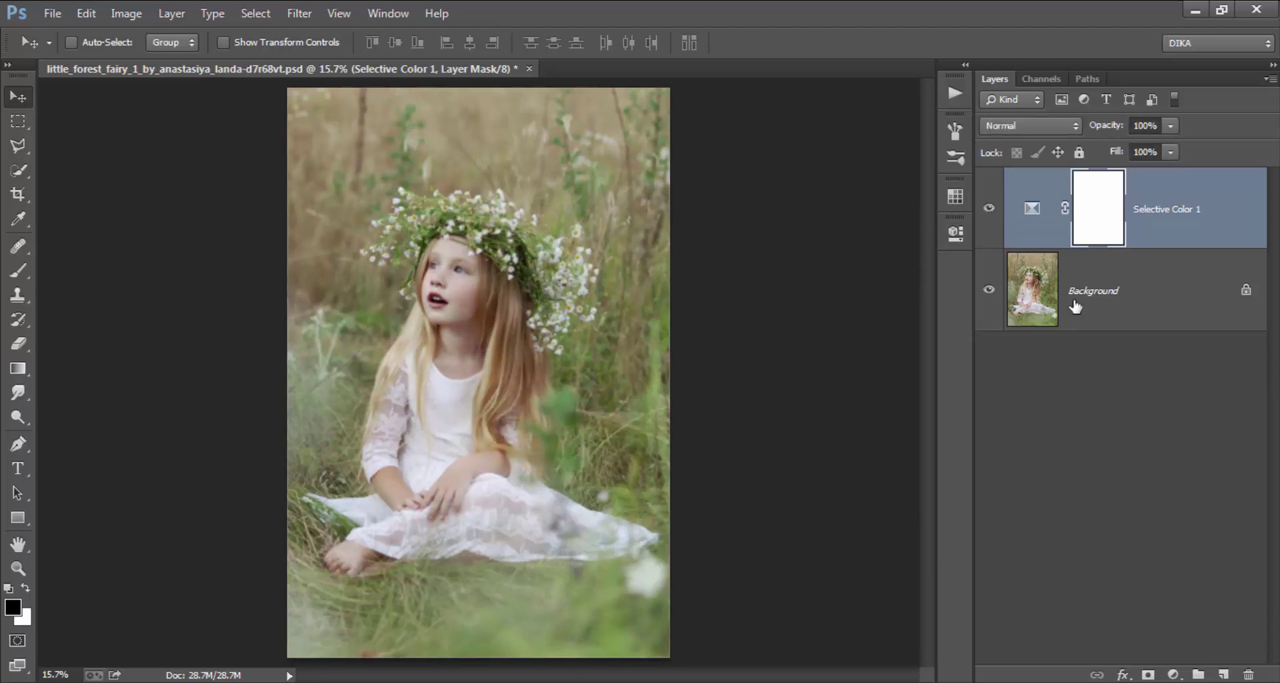
pyautogui.click(1176, 675)
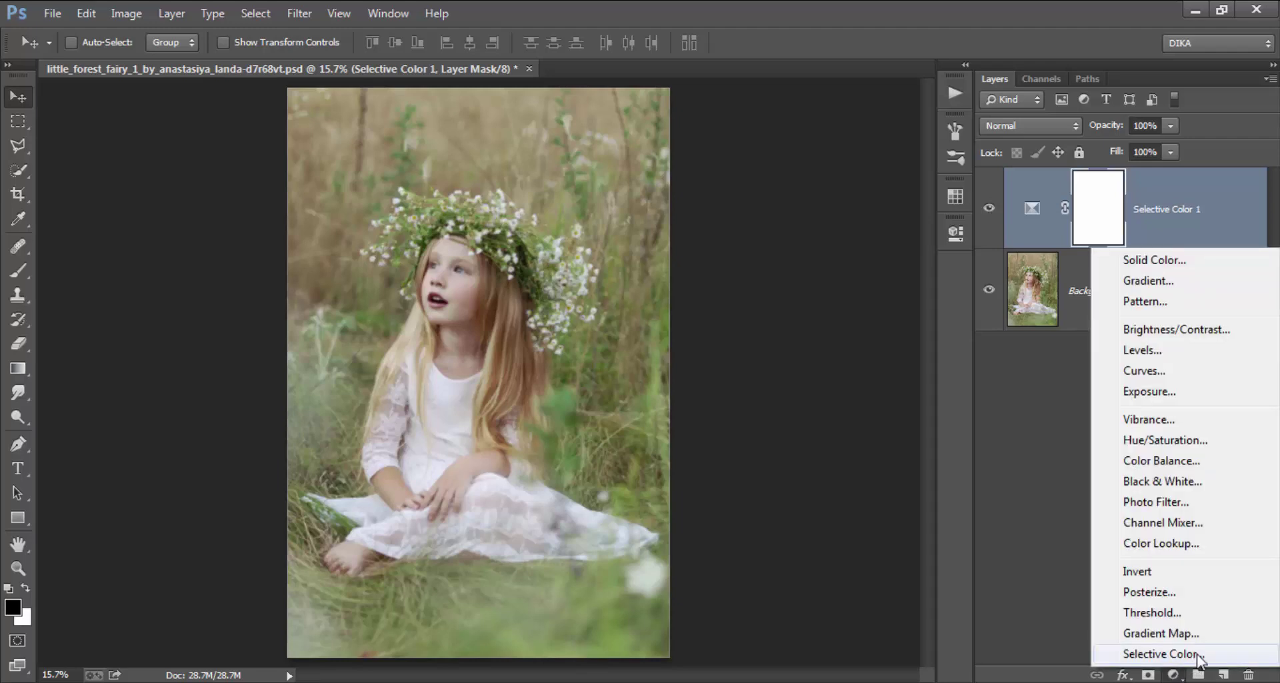
# Add Selective Color 2 with Greens at Cyan +100, Magenta −100, Yellow +100, Black +100.
pyautogui.click(1194, 655)
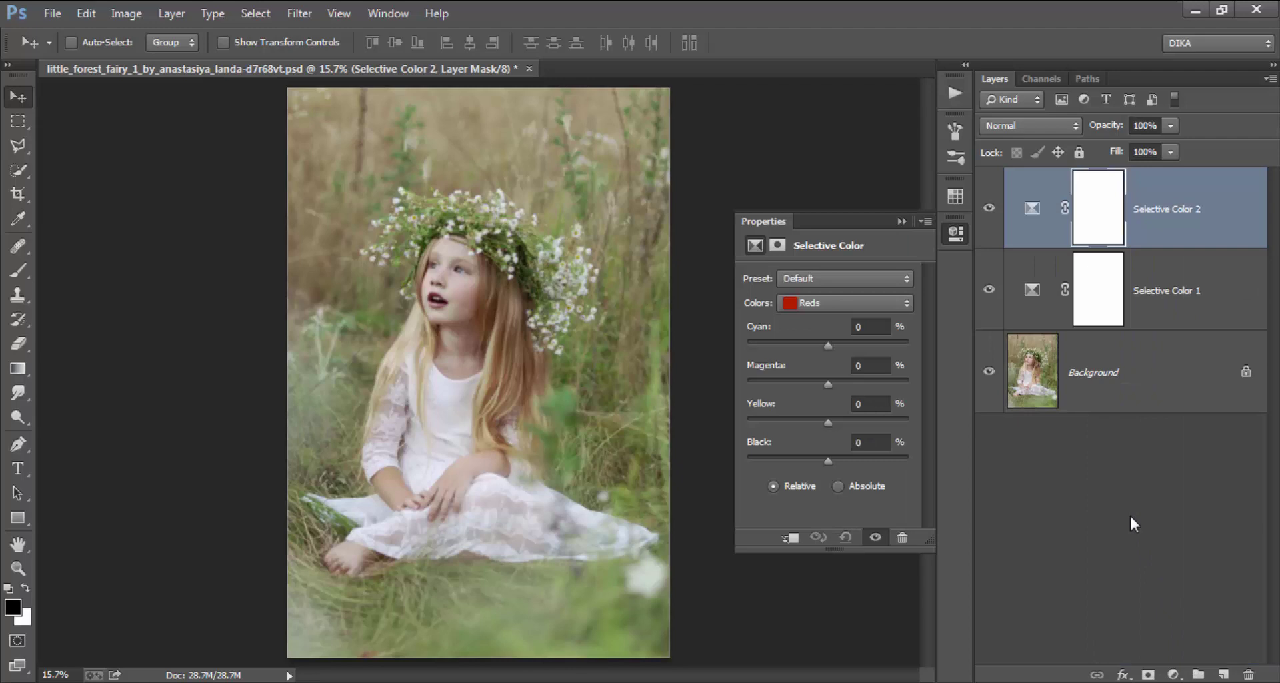
pyautogui.click(858, 306)
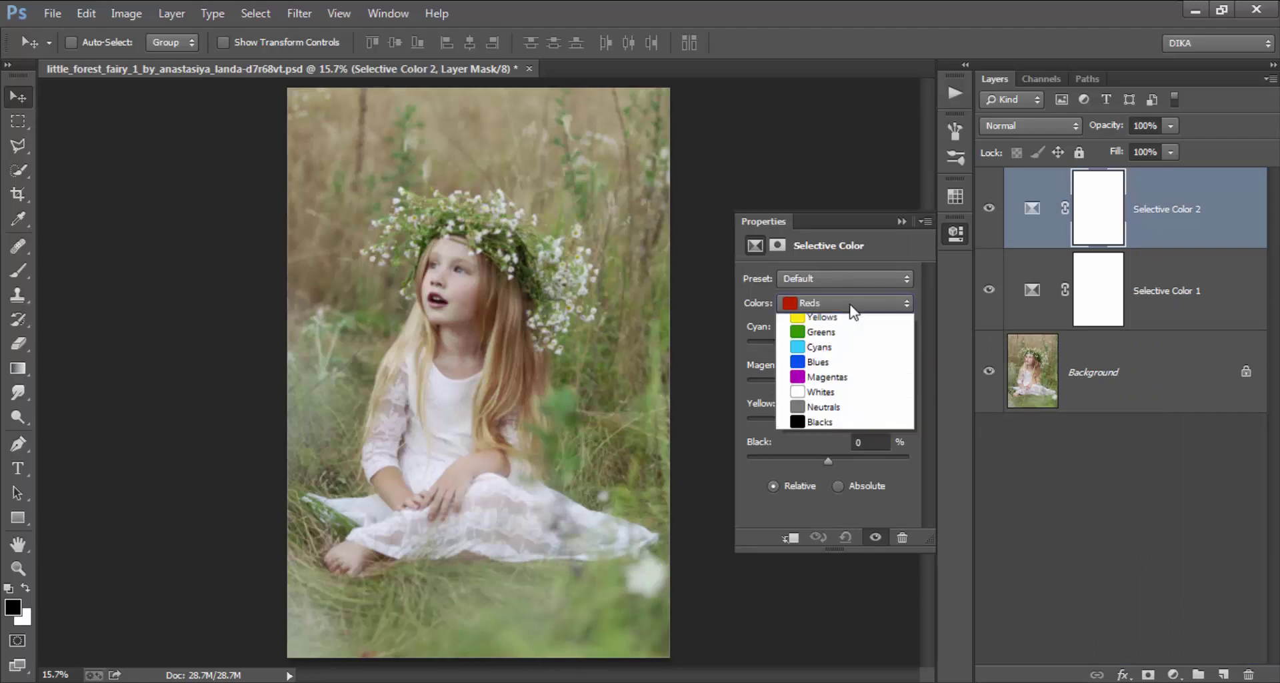
pyautogui.click(844, 354)
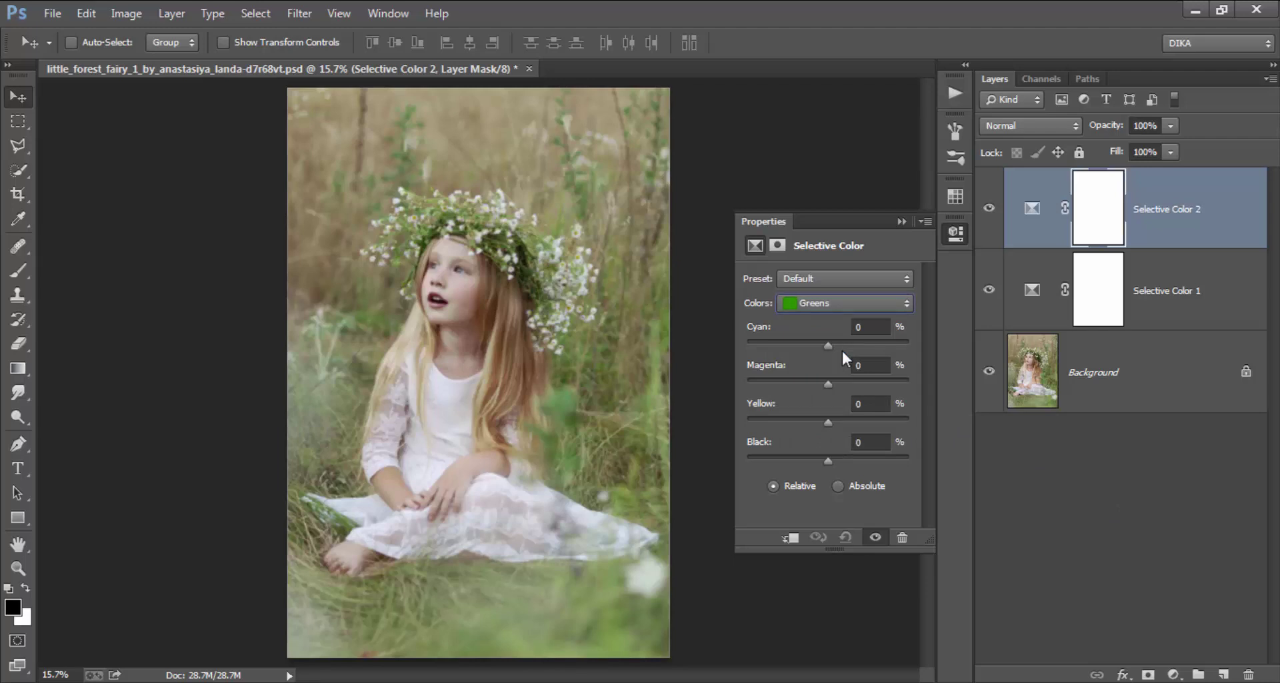
pyautogui.moveTo(827, 343); pyautogui.dragTo(825, 342)
pyautogui.moveTo(912, 345); pyautogui.dragTo(916, 346)
pyautogui.moveTo(826, 381); pyautogui.dragTo(738, 378)
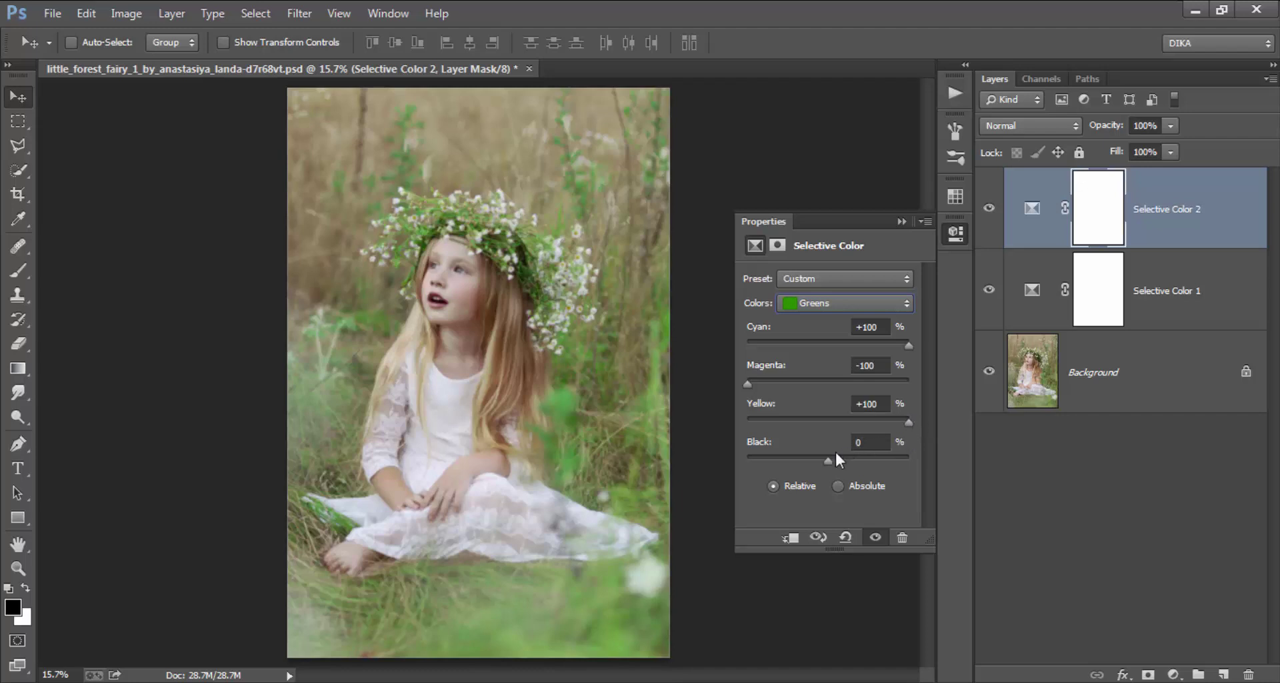
pyautogui.moveTo(827, 458); pyautogui.dragTo(911, 459)
# Toggle Selective Color 2's visibility to compare the greener grass against the original.
pyautogui.click(957, 233)
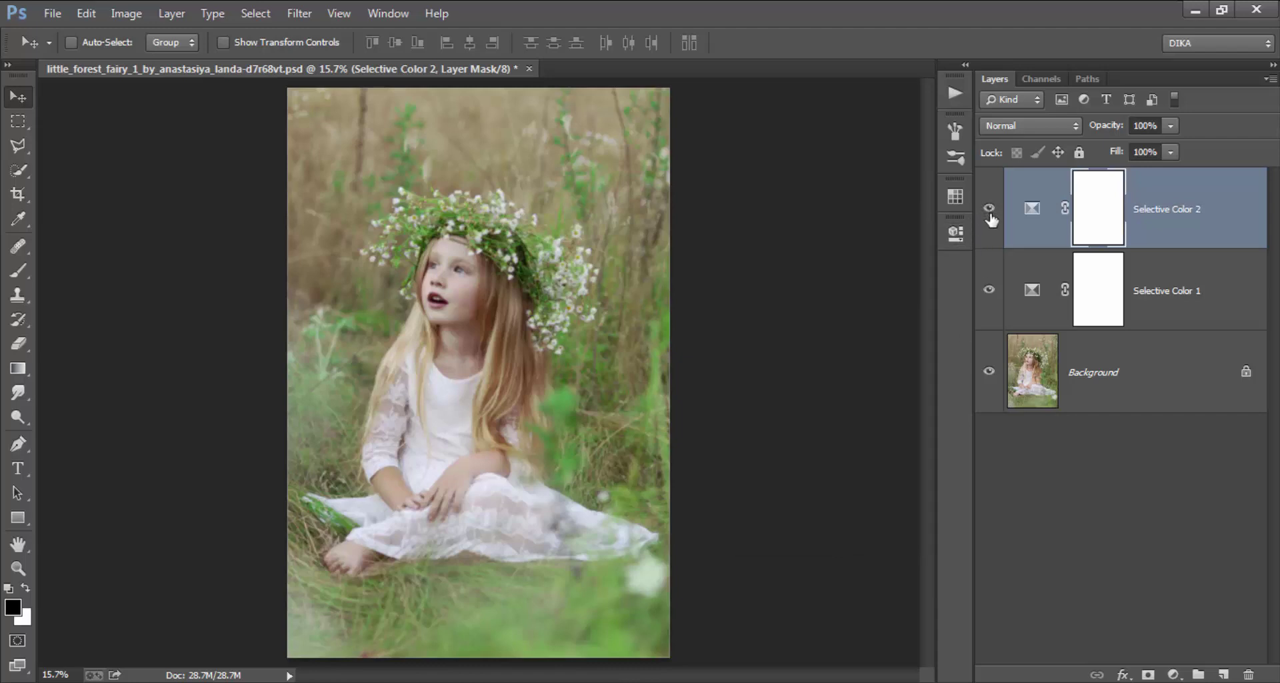
pyautogui.click(990, 212)
pyautogui.click(989, 210)
pyautogui.click(1174, 673)
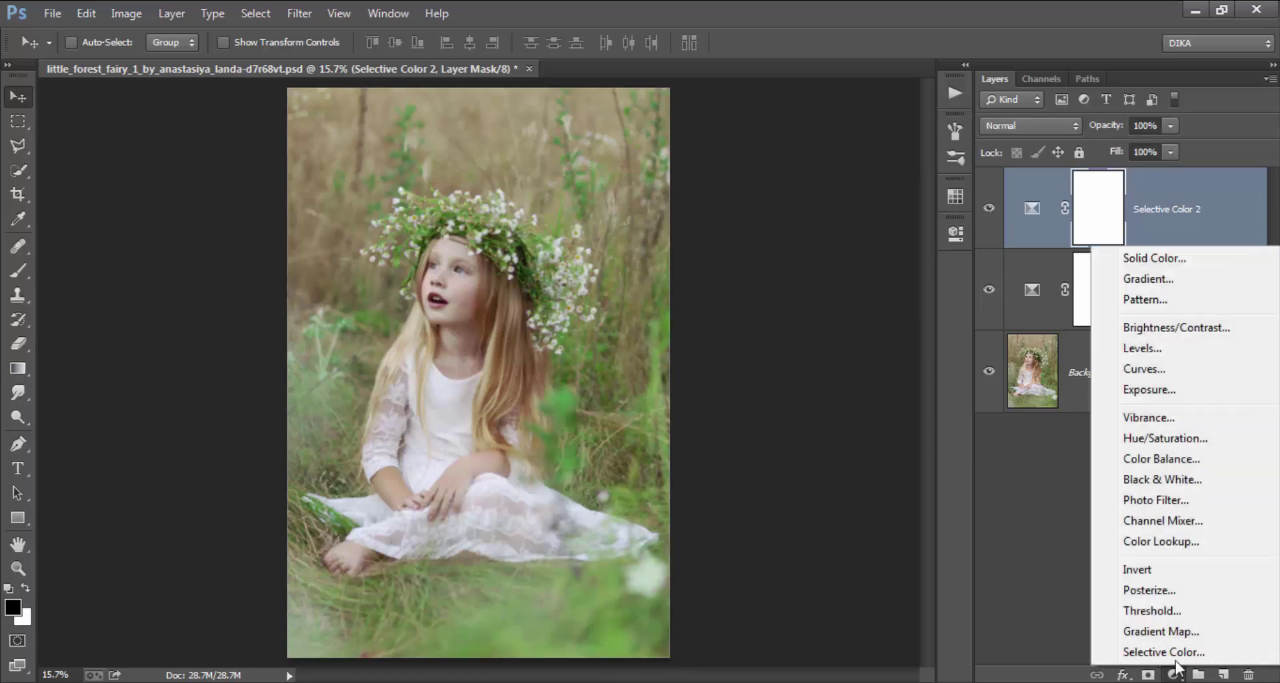
# Add Selective Color 3 with Whites set to Black −100 to brighten them.
pyautogui.click(1194, 651)
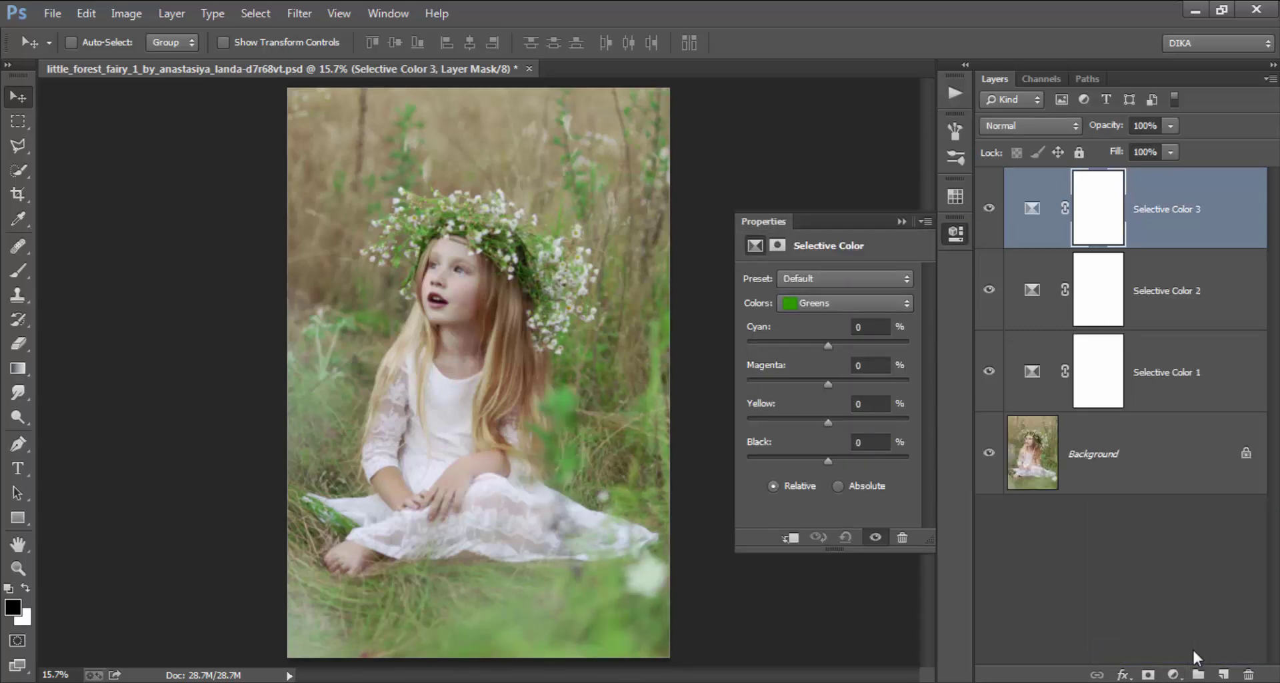
pyautogui.click(866, 303)
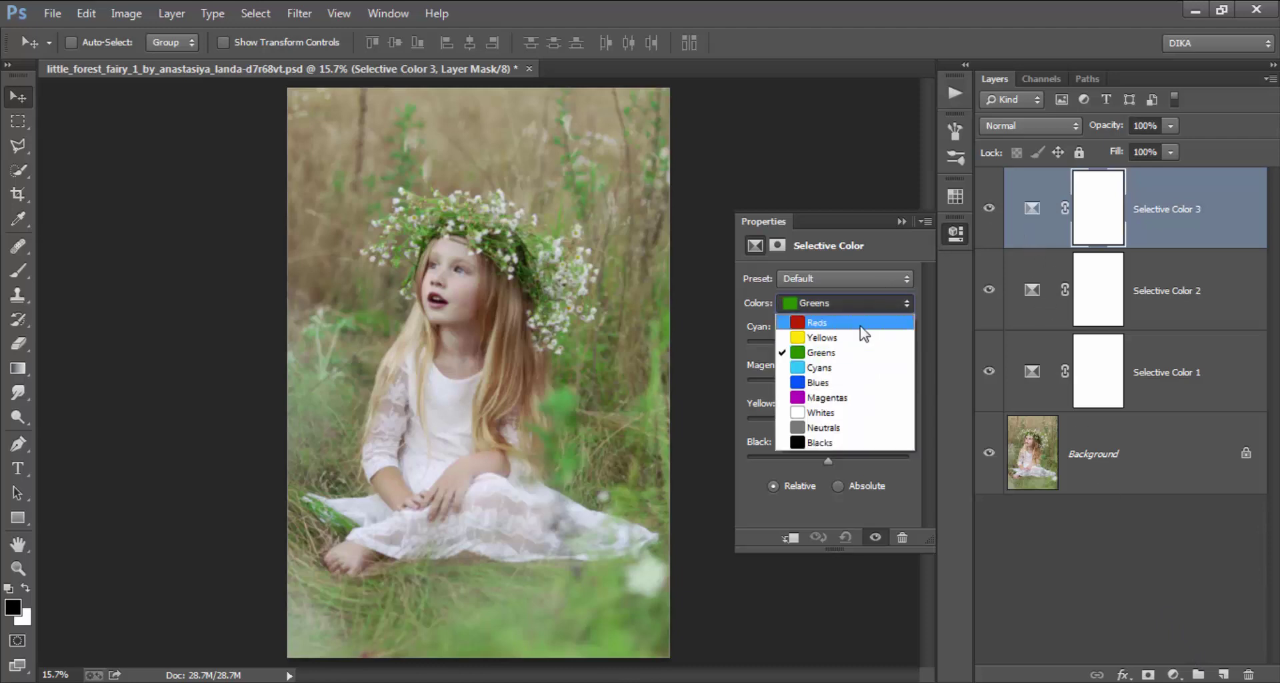
pyautogui.click(850, 412)
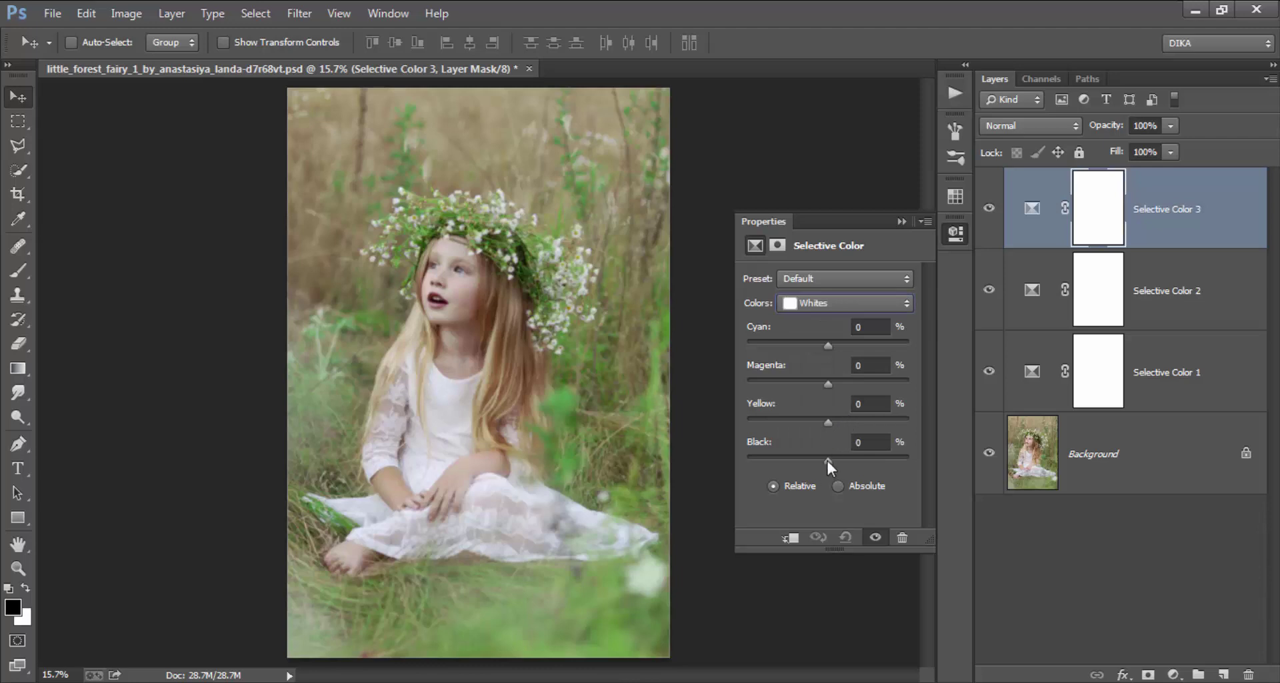
pyautogui.moveTo(826, 462); pyautogui.dragTo(734, 461)
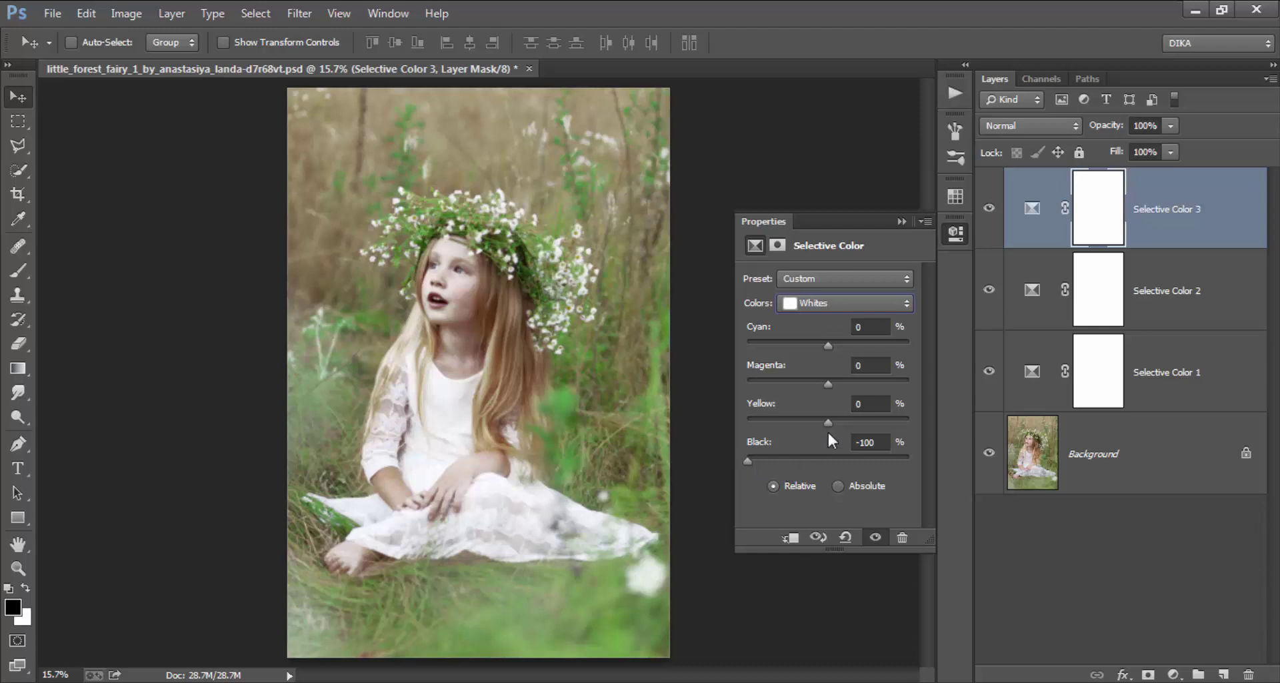
# Set Selective Color 3 to Color blend mode and compare it on and off.
pyautogui.click(1017, 124)
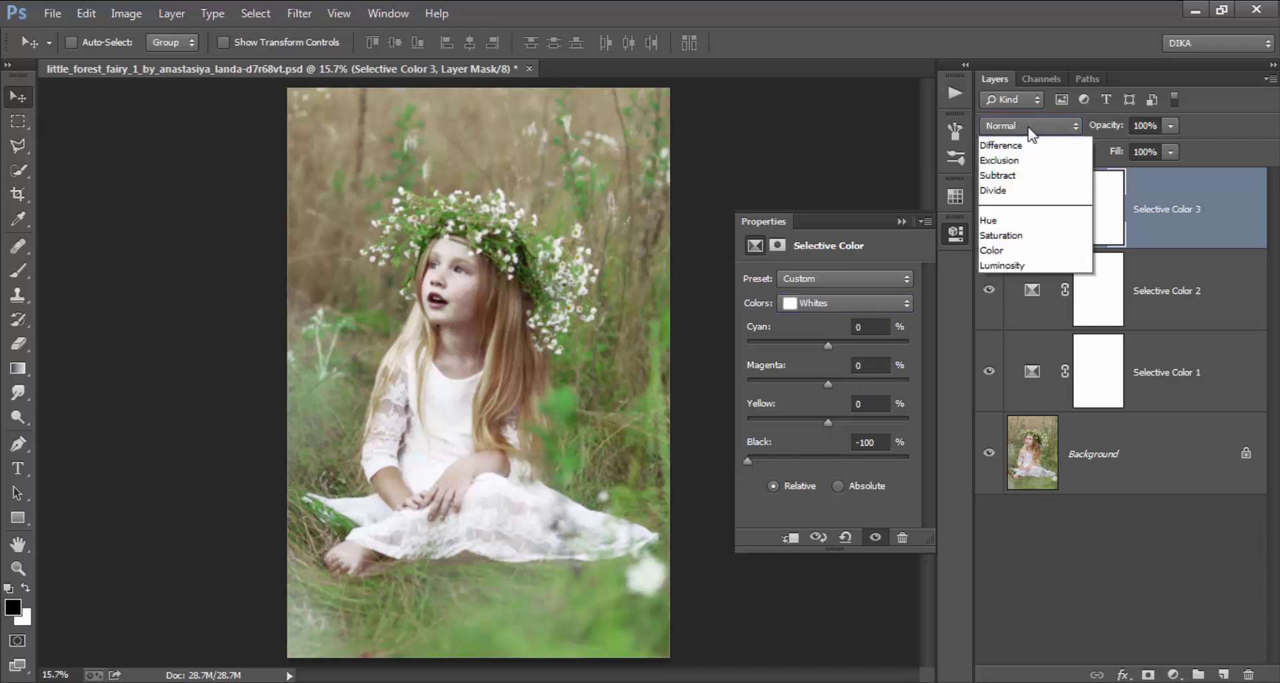
pyautogui.click(1033, 595)
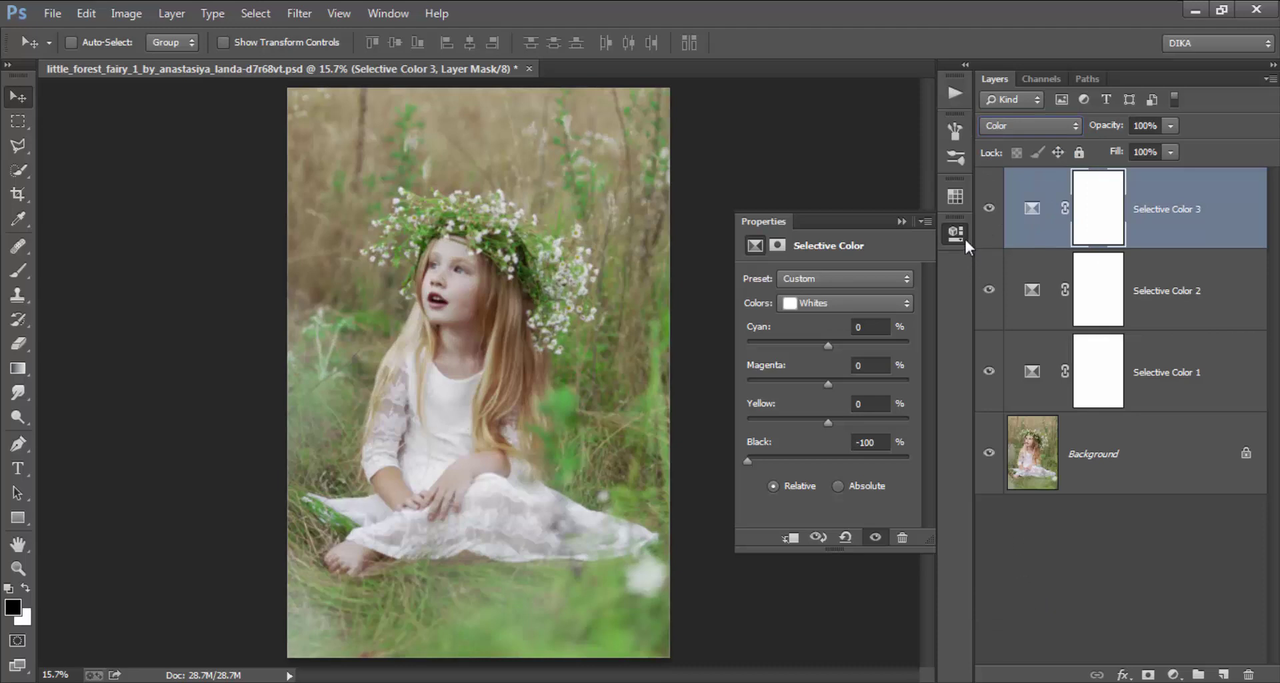
pyautogui.click(988, 209)
pyautogui.click(988, 209)
pyautogui.click(989, 210)
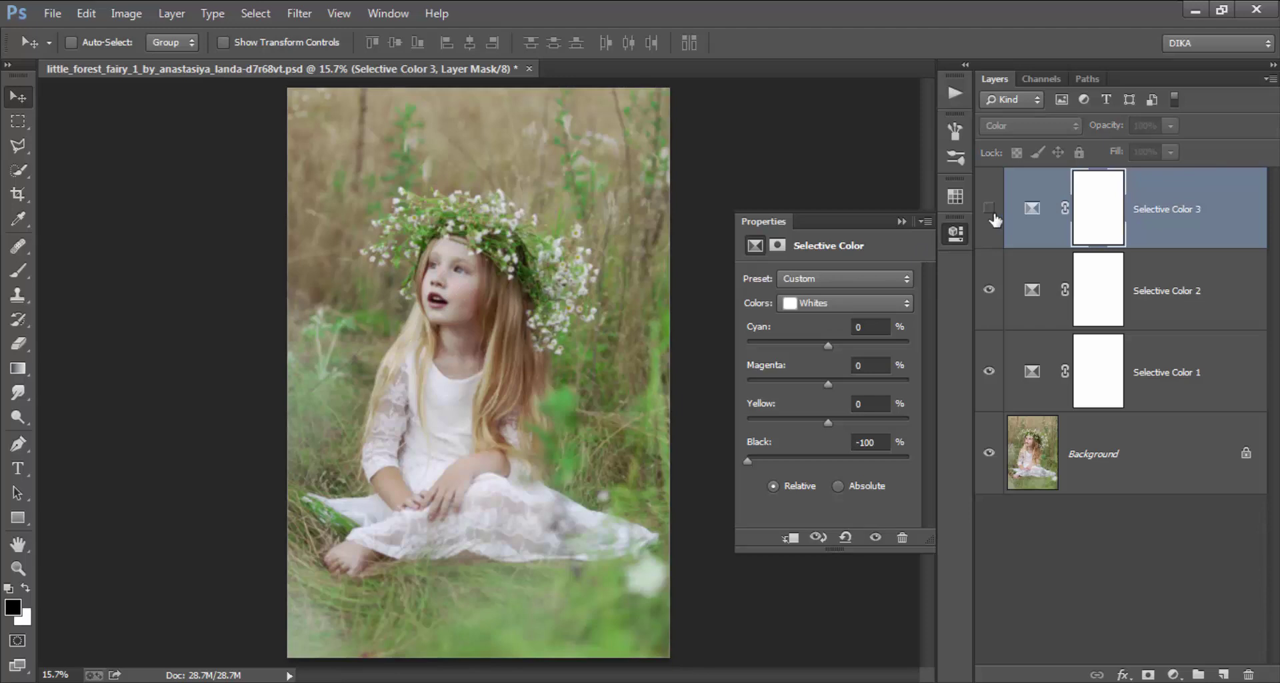
pyautogui.click(955, 234)
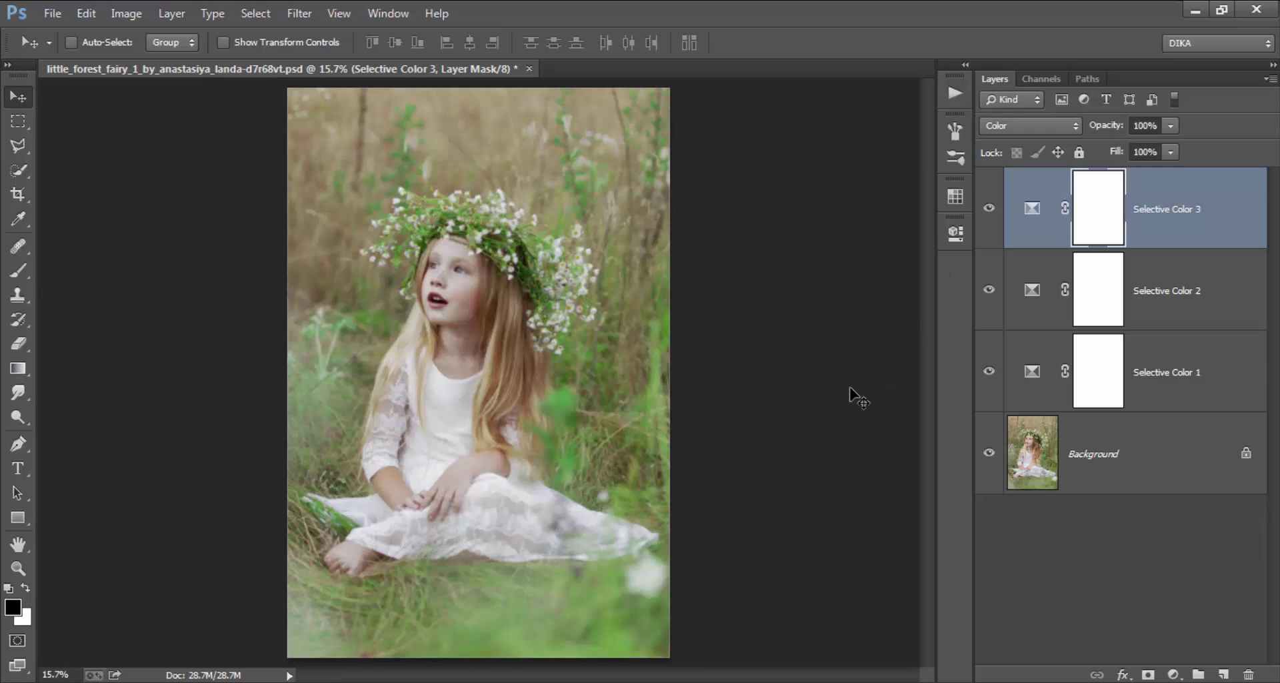
# Return layer thumbnails to medium size and select Selective Color 3.
pyautogui.rightClick(1158, 528)
pyautogui.click(1152, 587)
pyautogui.click(1160, 542)
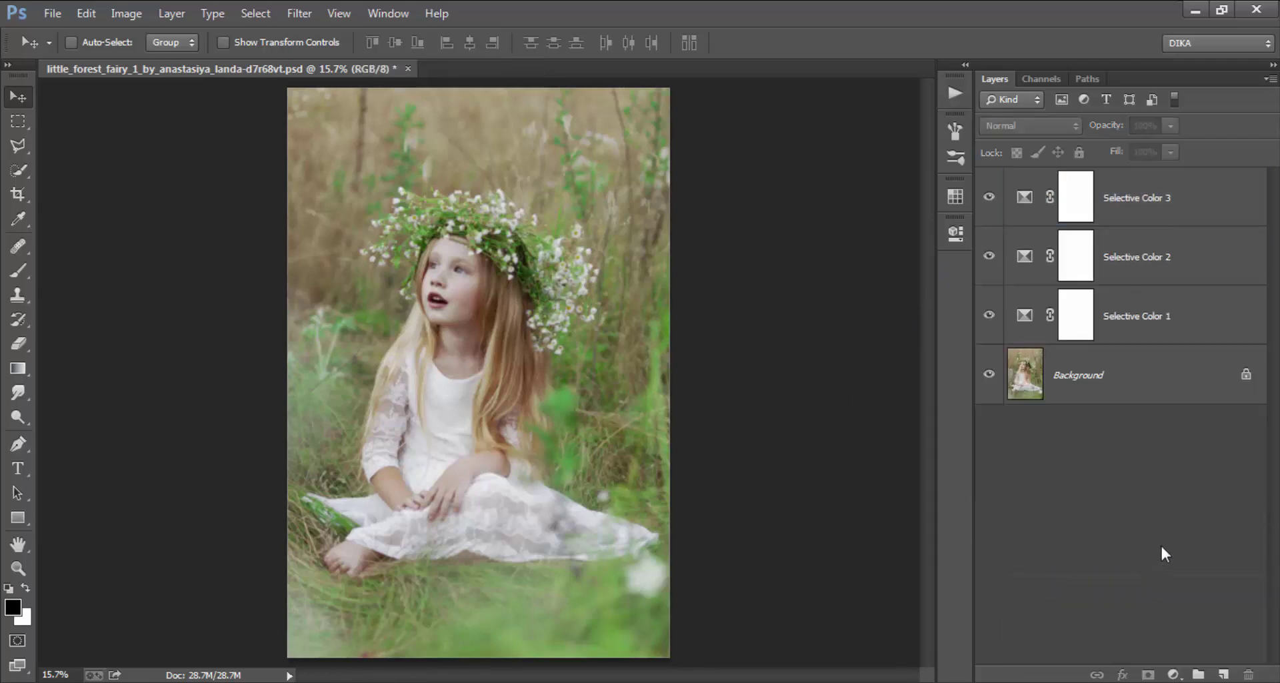
pyautogui.click(1180, 199)
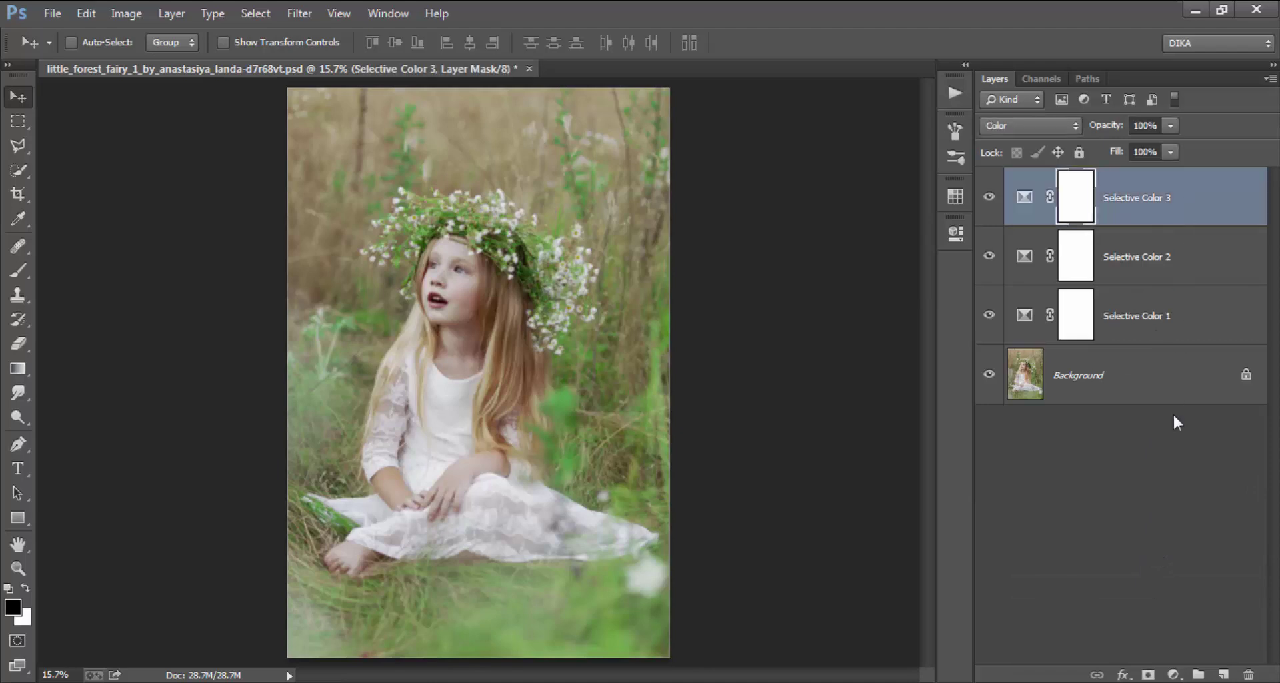
pyautogui.click(1177, 673)
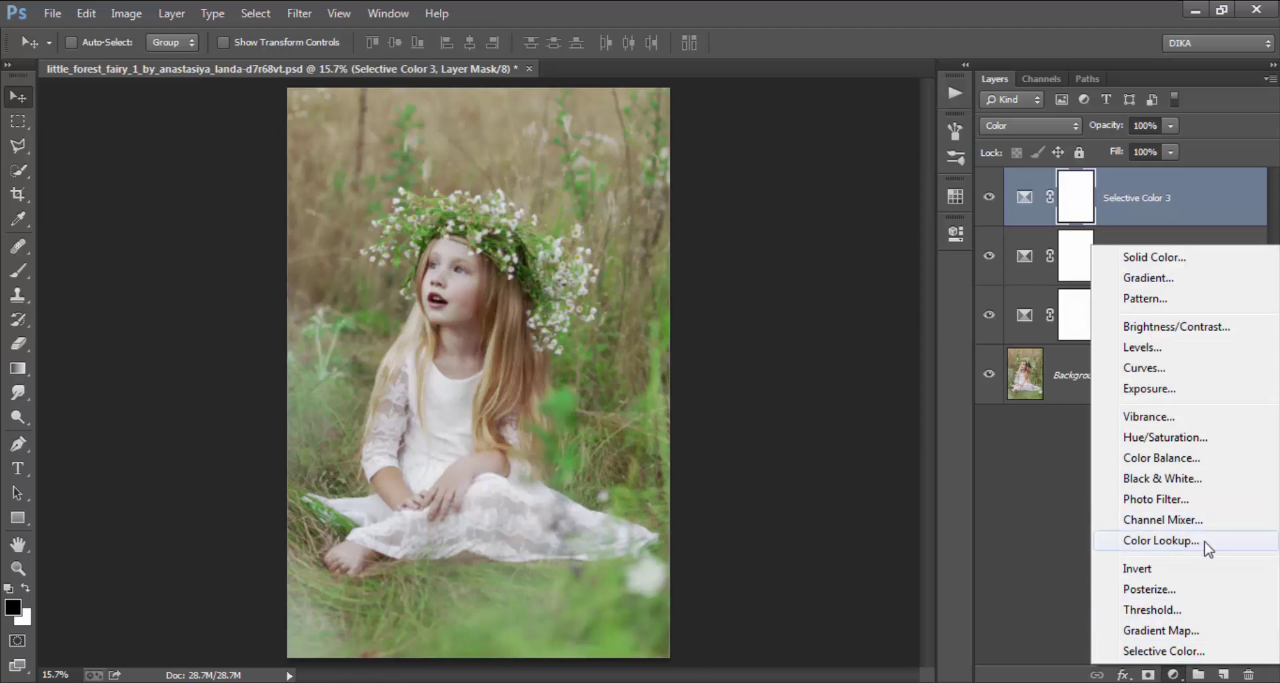
# Add a Color Lookup layer using the Kodak 5205 Fuji 3510 (by Adobe).cube 3DLUT.
pyautogui.click(1160, 540)
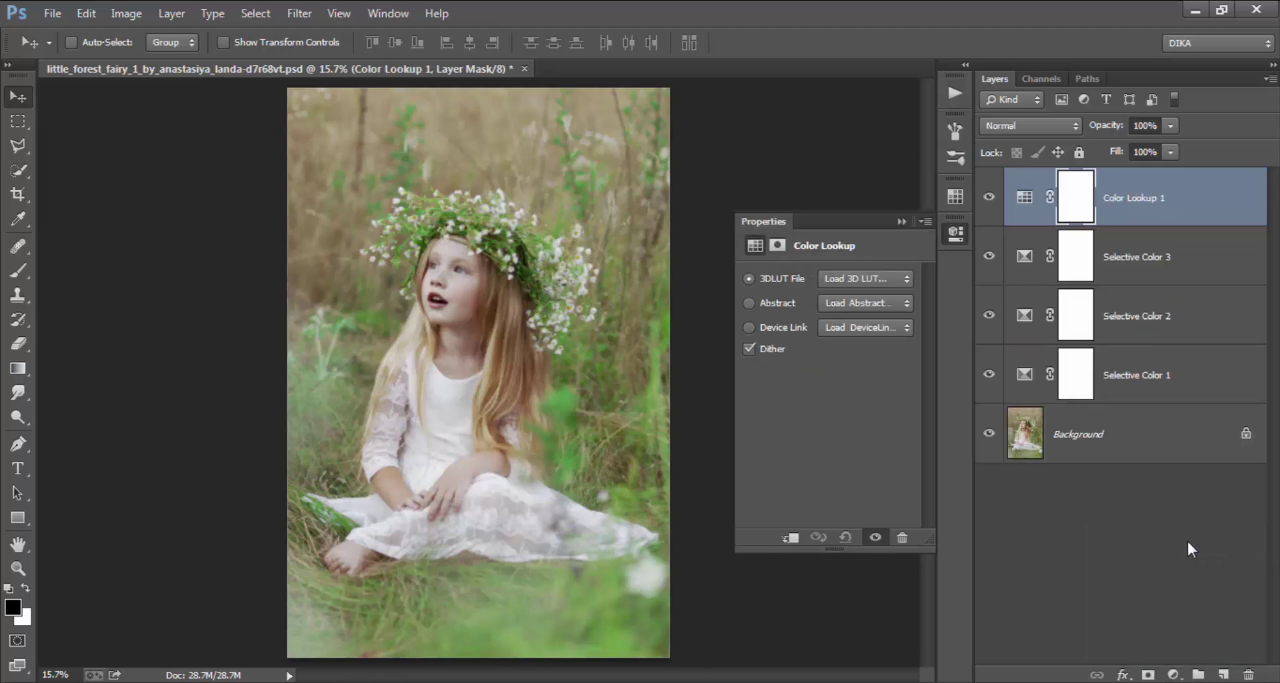
pyautogui.click(862, 278)
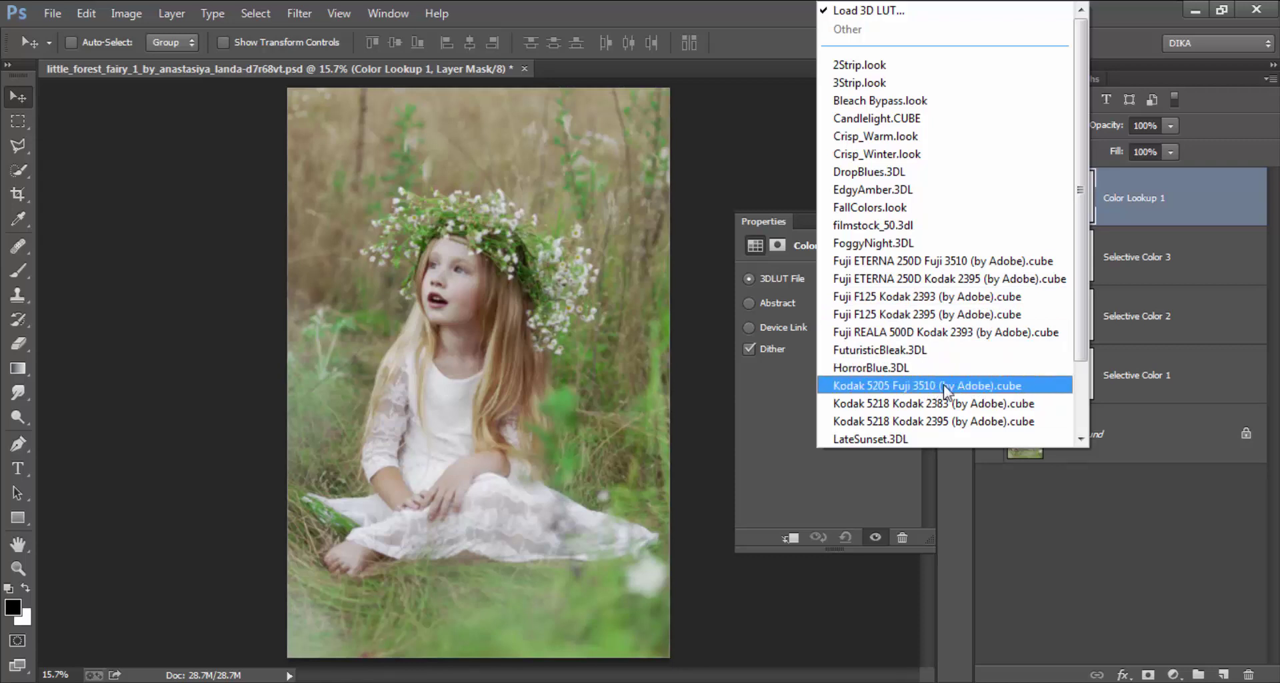
pyautogui.click(947, 386)
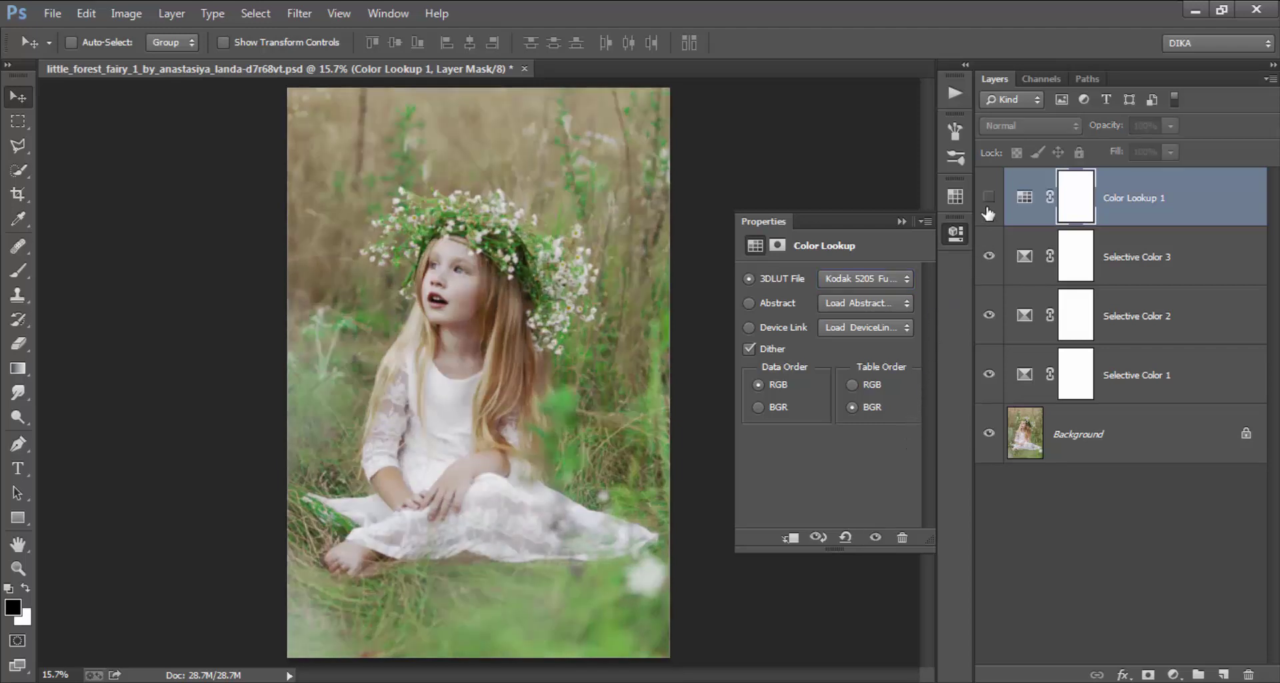
# Toggle Color Lookup 1 and each Selective Color layer to compare their effects.
pyautogui.click(988, 200)
pyautogui.click(988, 208)
pyautogui.click(957, 230)
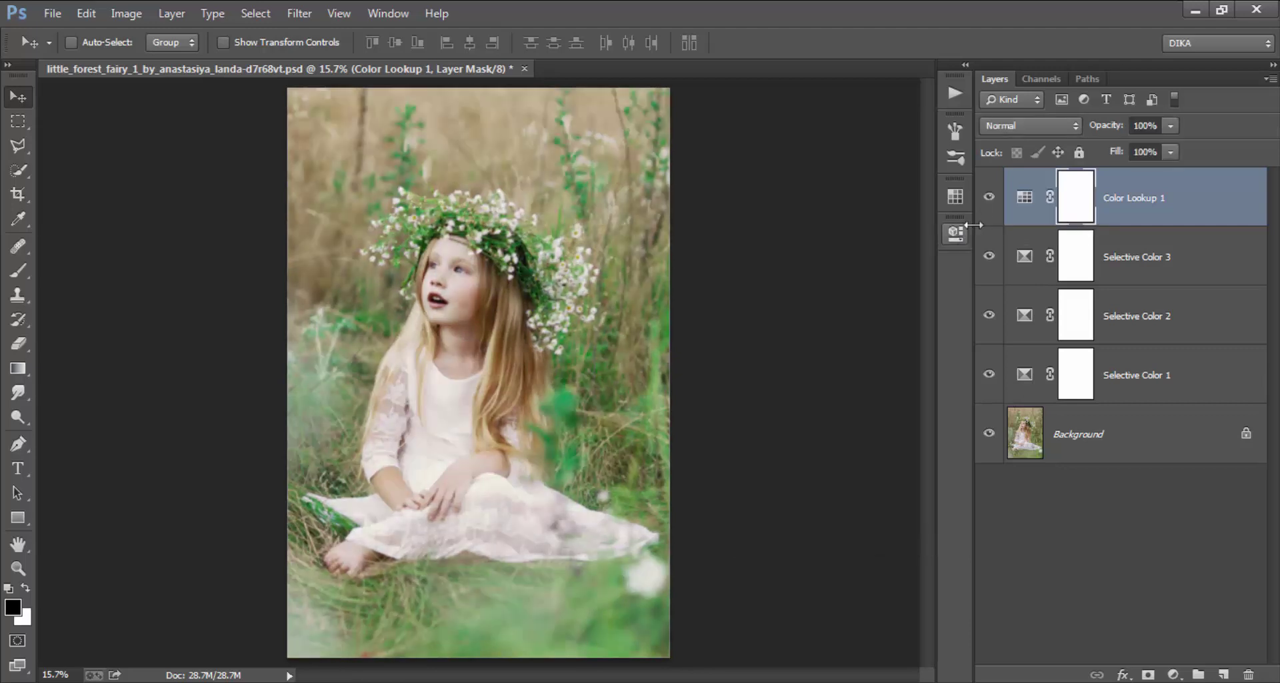
pyautogui.click(989, 256)
pyautogui.click(987, 267)
pyautogui.click(989, 316)
pyautogui.click(989, 374)
pyautogui.click(989, 374)
pyautogui.click(1184, 200)
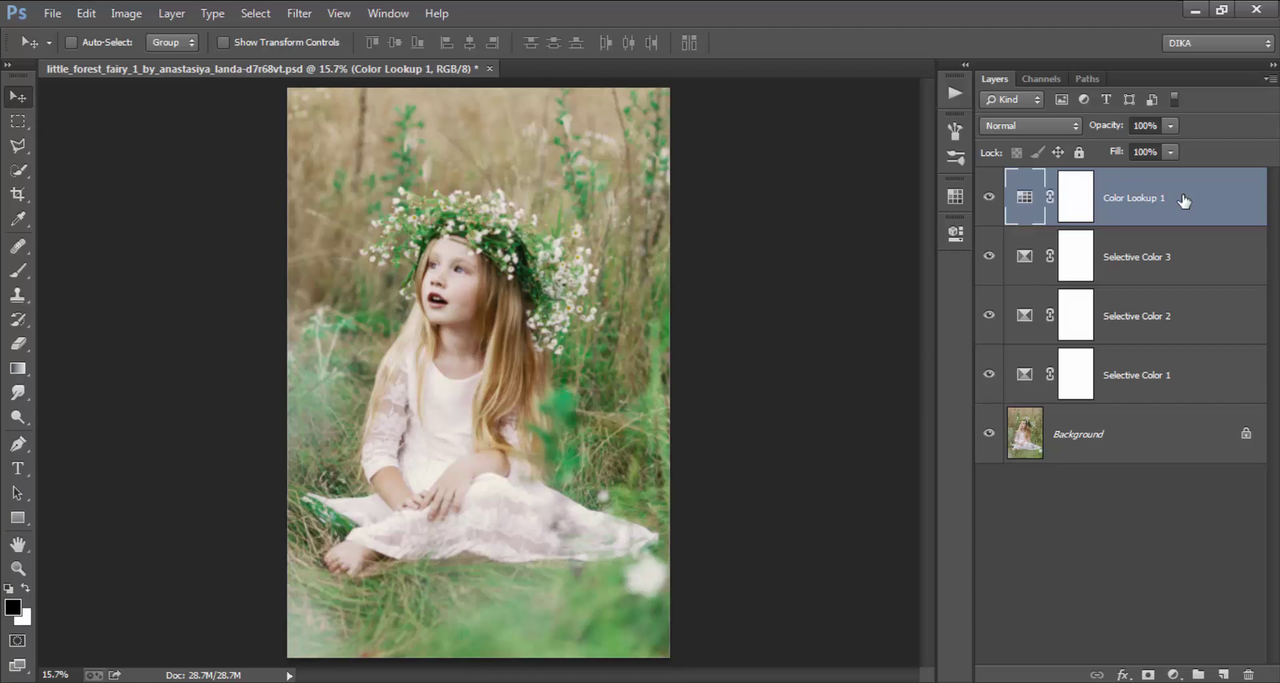
# Add Curves 1 and flatten its Blue channel to output 129 at both ends.
pyautogui.click(1174, 675)
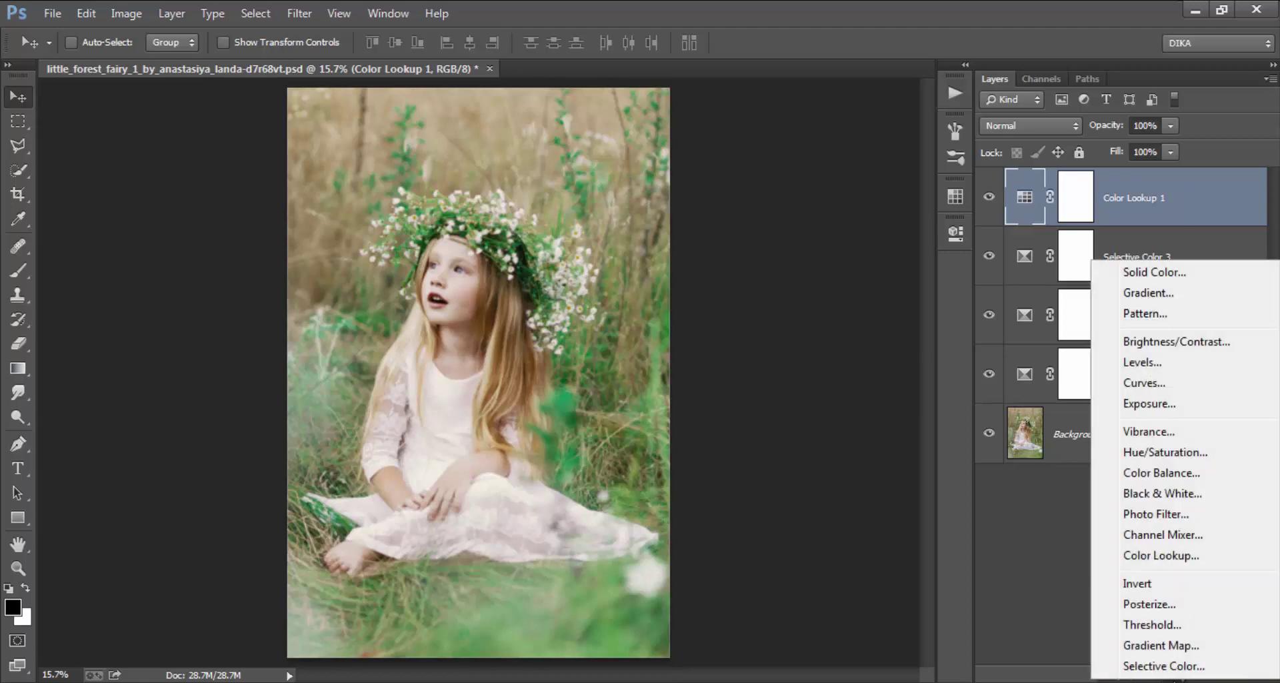
pyautogui.click(1178, 383)
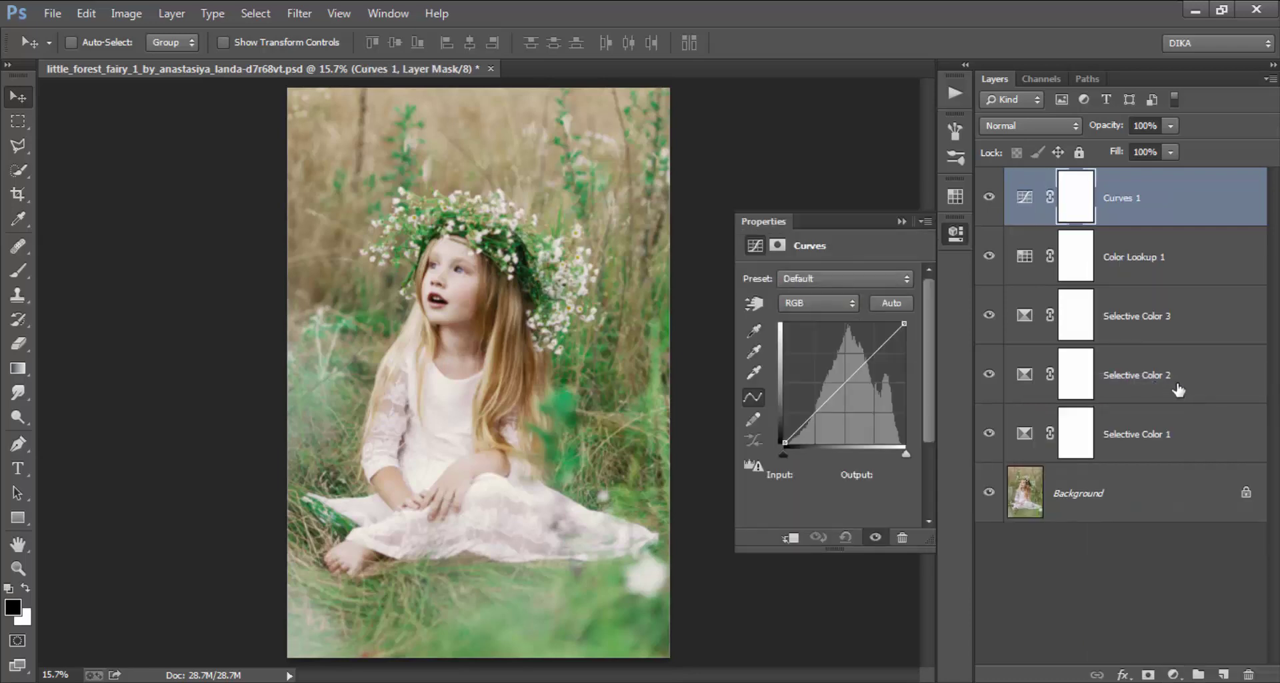
pyautogui.click(814, 298)
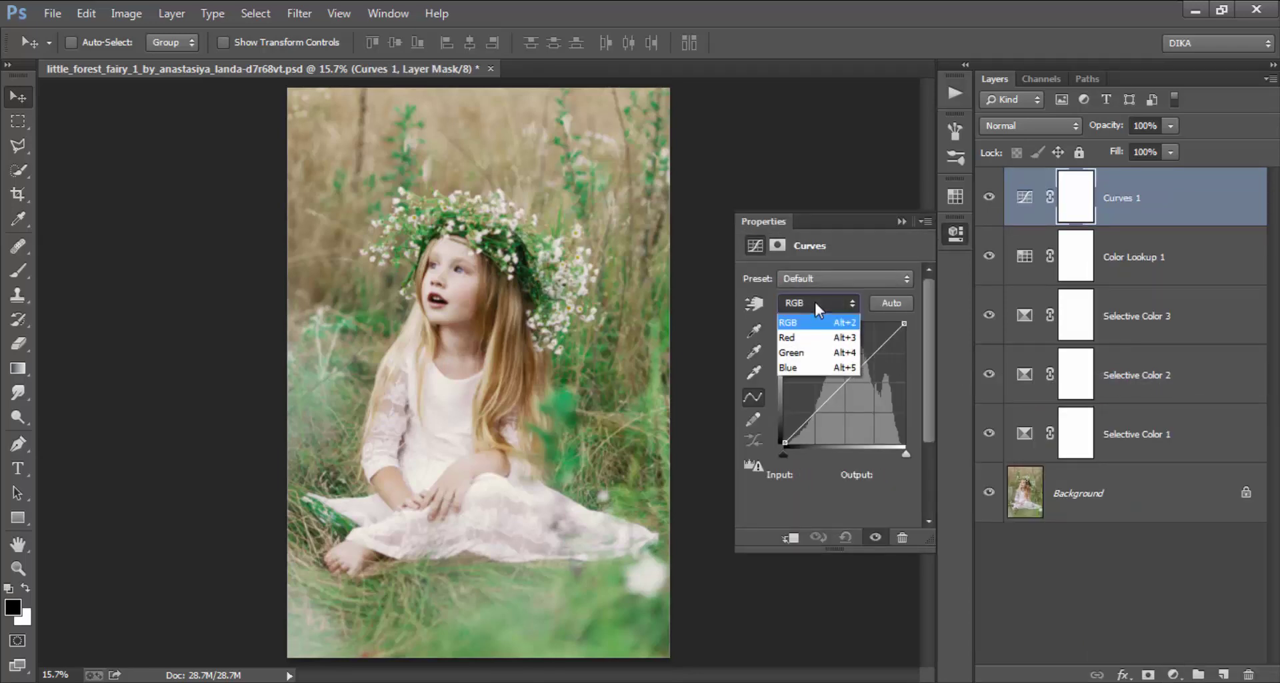
pyautogui.click(820, 367)
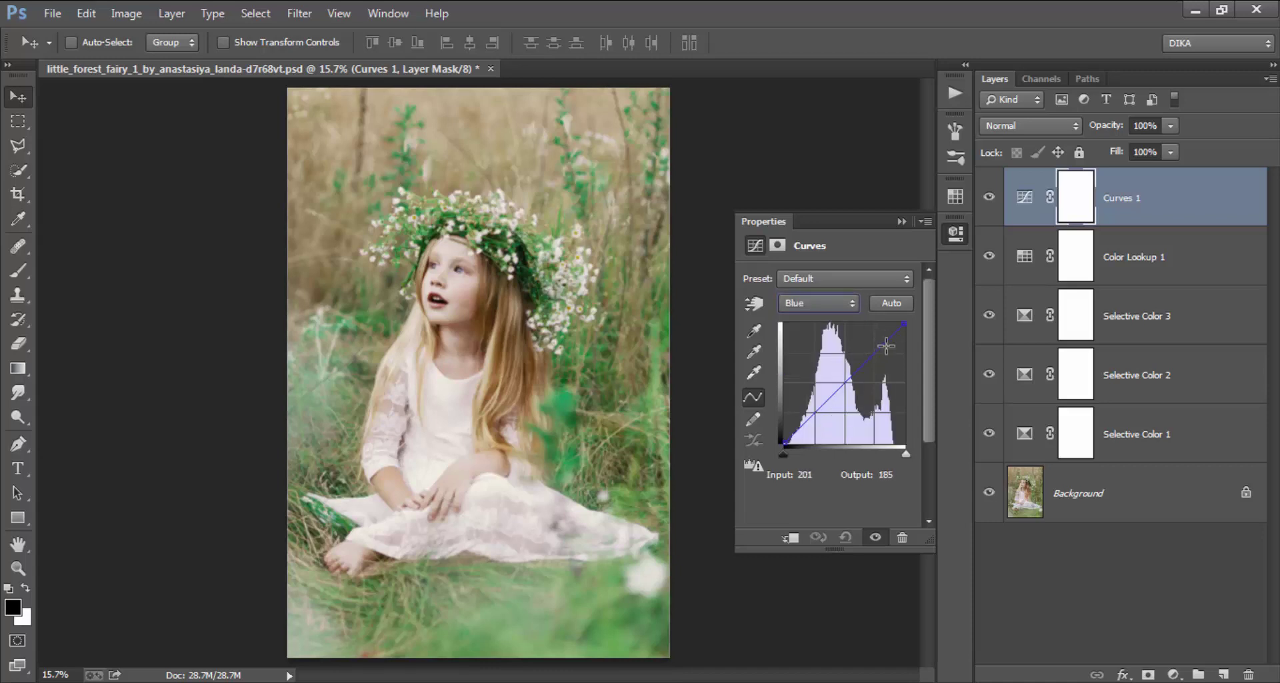
pyautogui.moveTo(903, 324); pyautogui.dragTo(911, 362)
pyautogui.moveTo(914, 376); pyautogui.dragTo(914, 382)
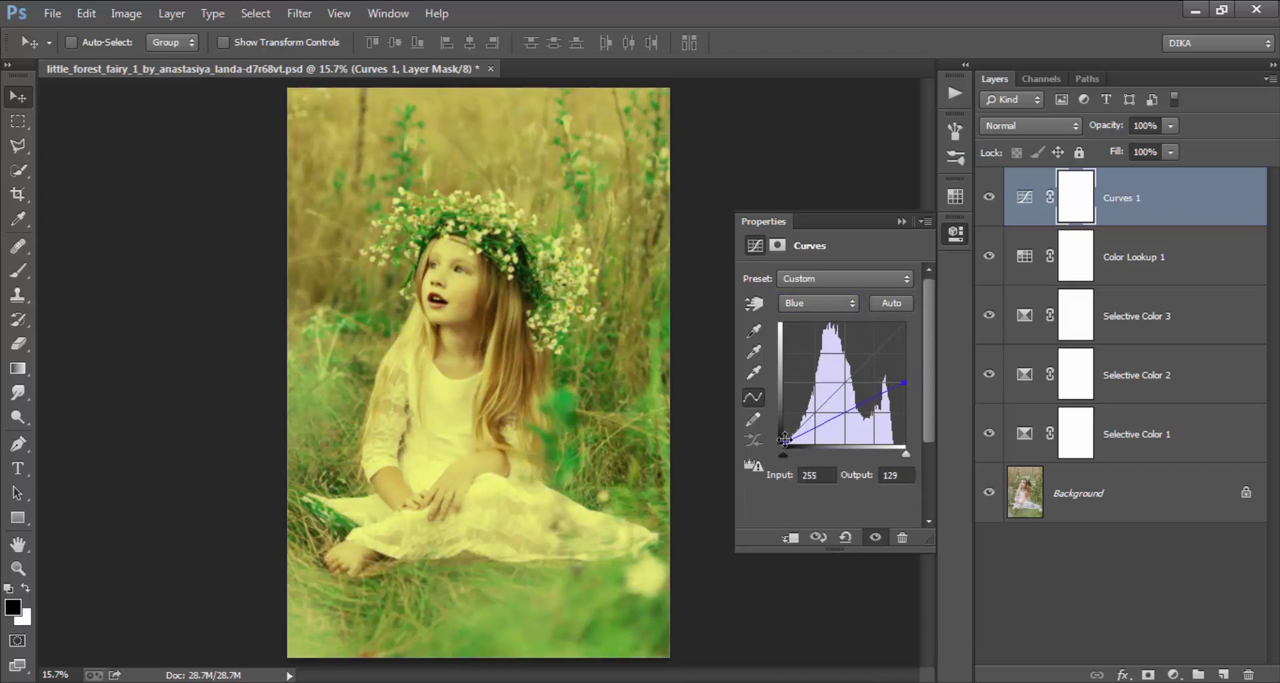
pyautogui.moveTo(785, 443); pyautogui.dragTo(780, 382)
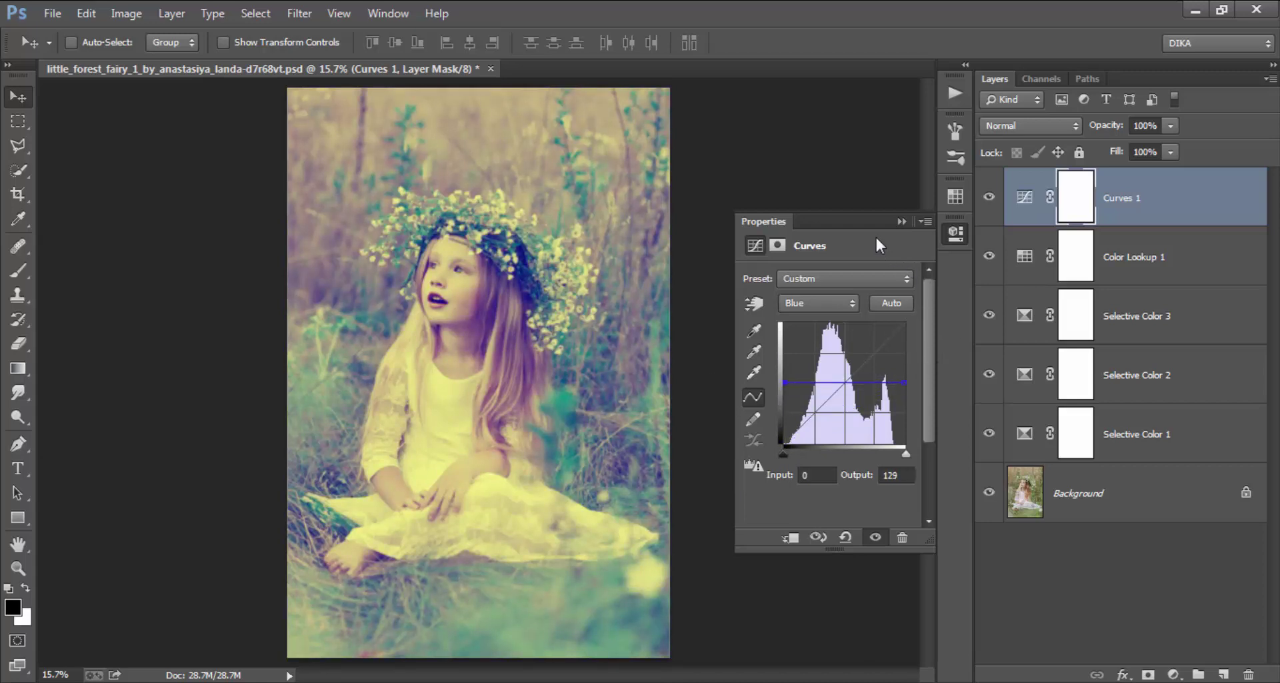
# Set Curves 1 to Lighten blend mode, compare it on and off, and close Properties.
pyautogui.click(1040, 126)
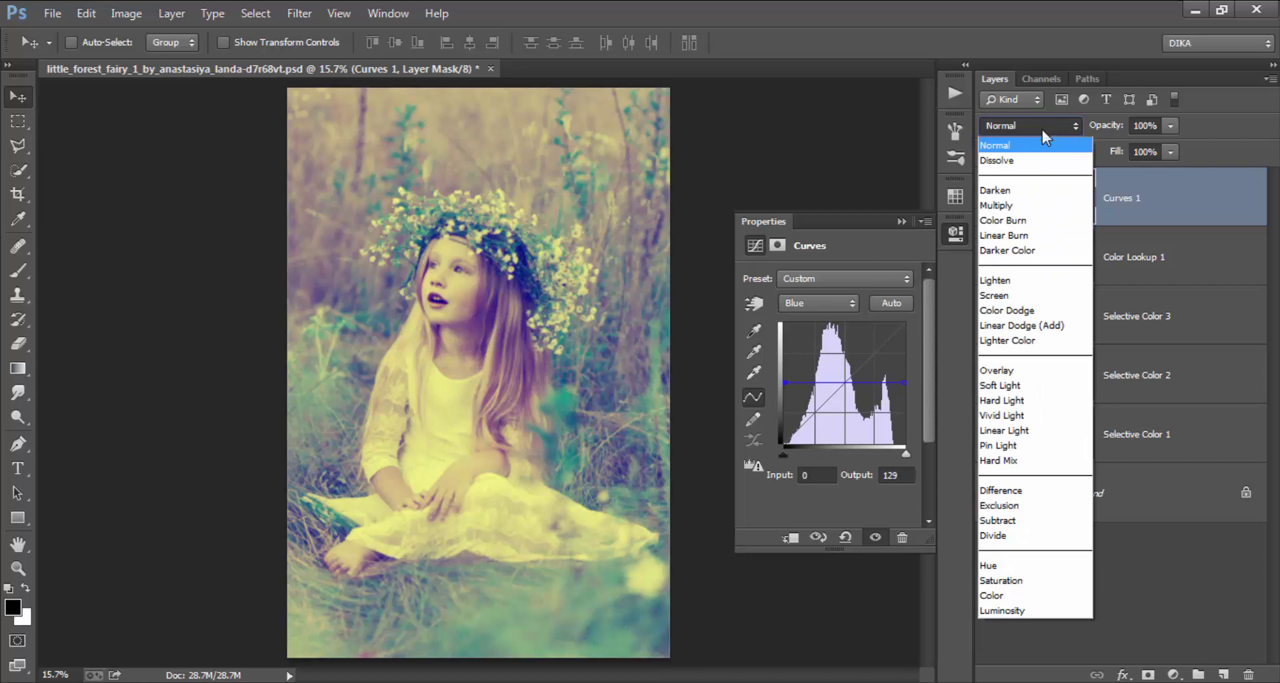
pyautogui.click(1000, 280)
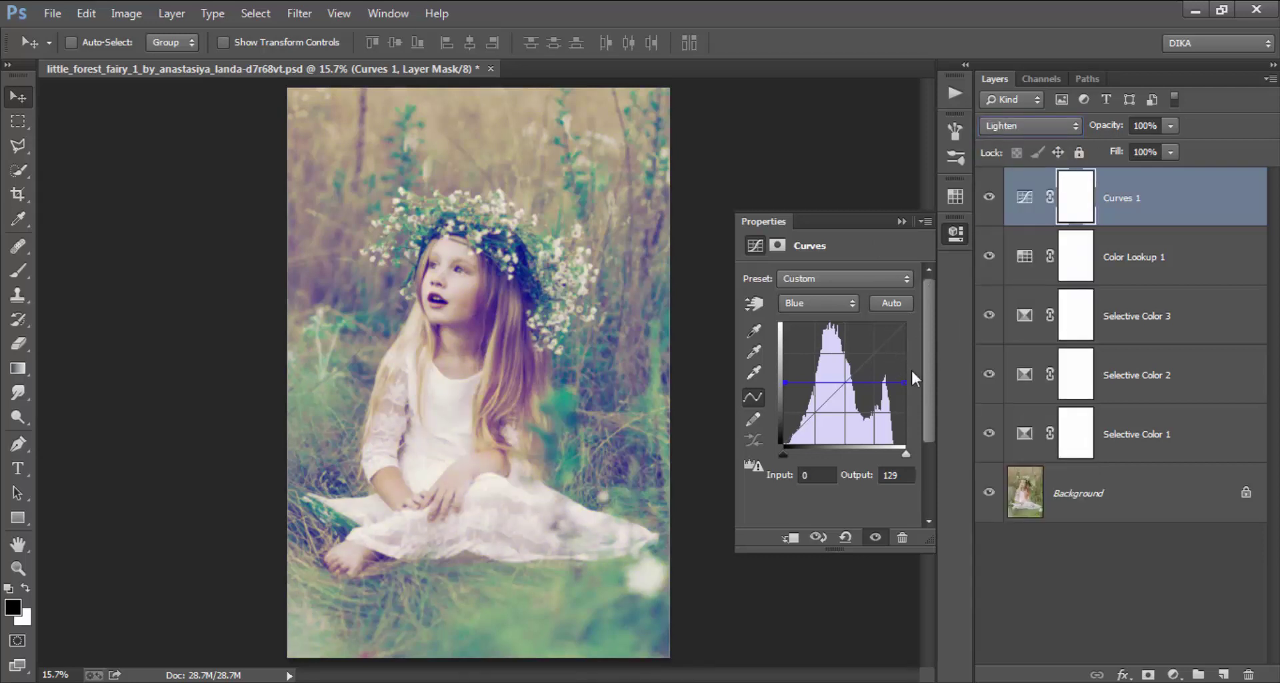
pyautogui.click(988, 198)
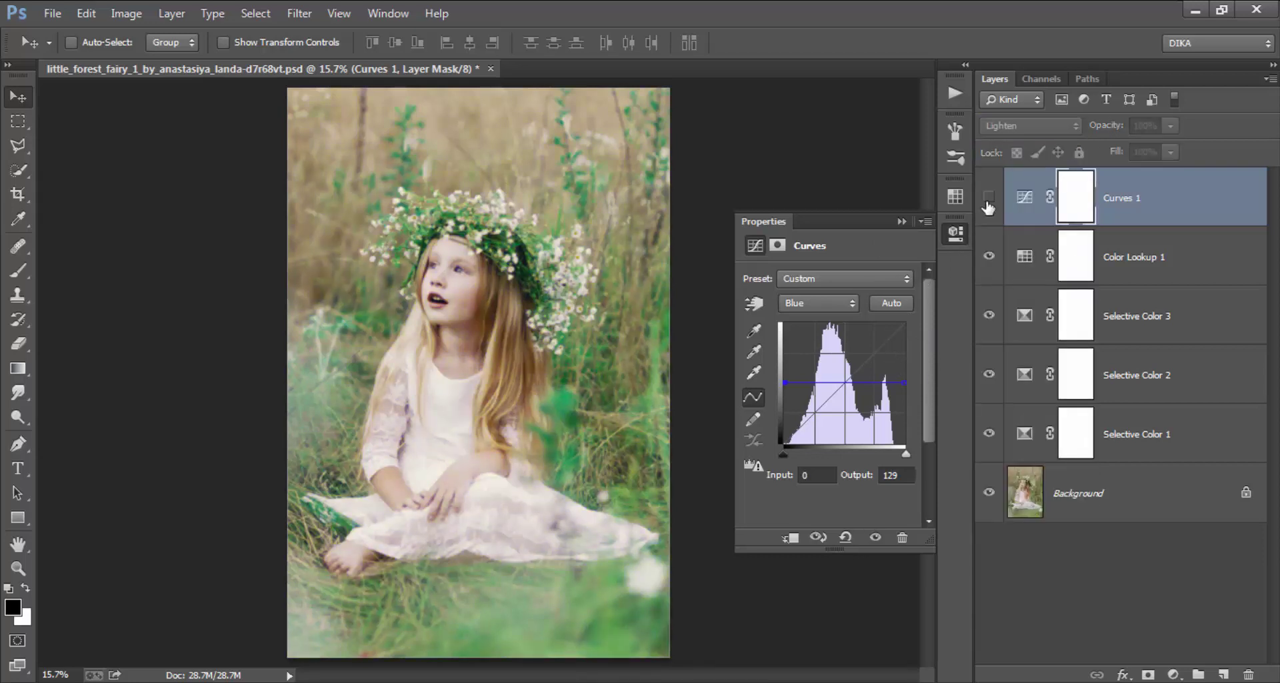
pyautogui.click(989, 198)
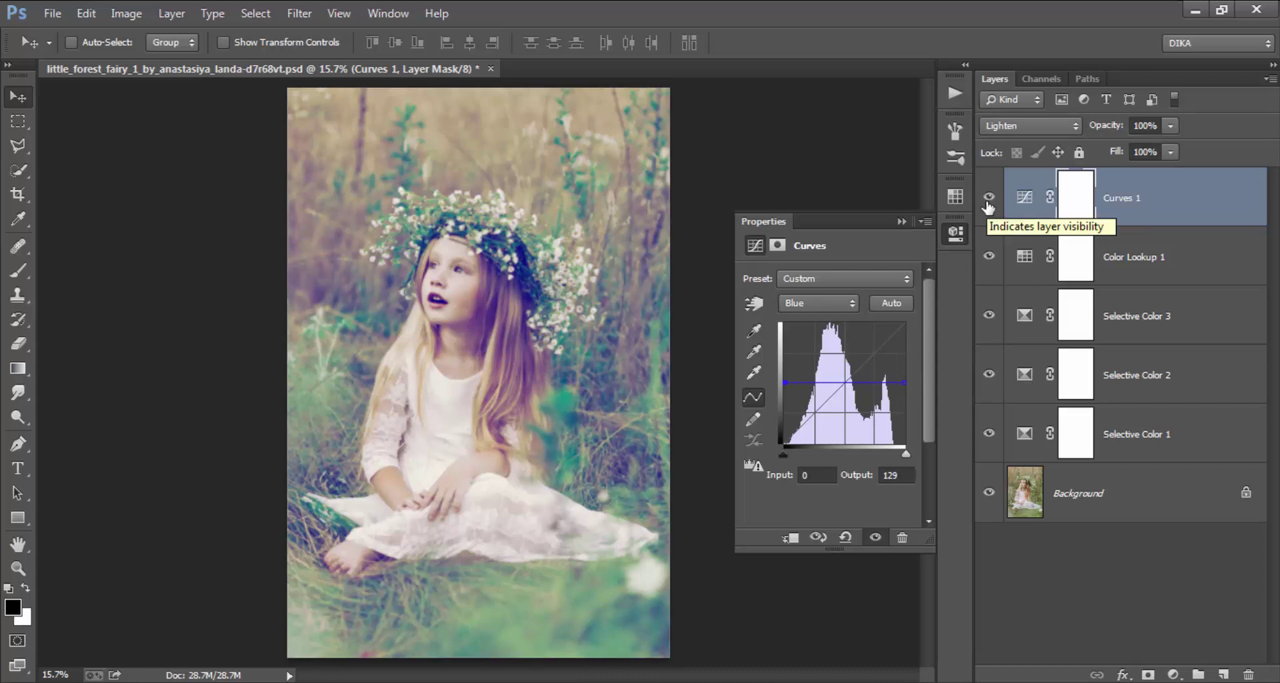
pyautogui.click(955, 235)
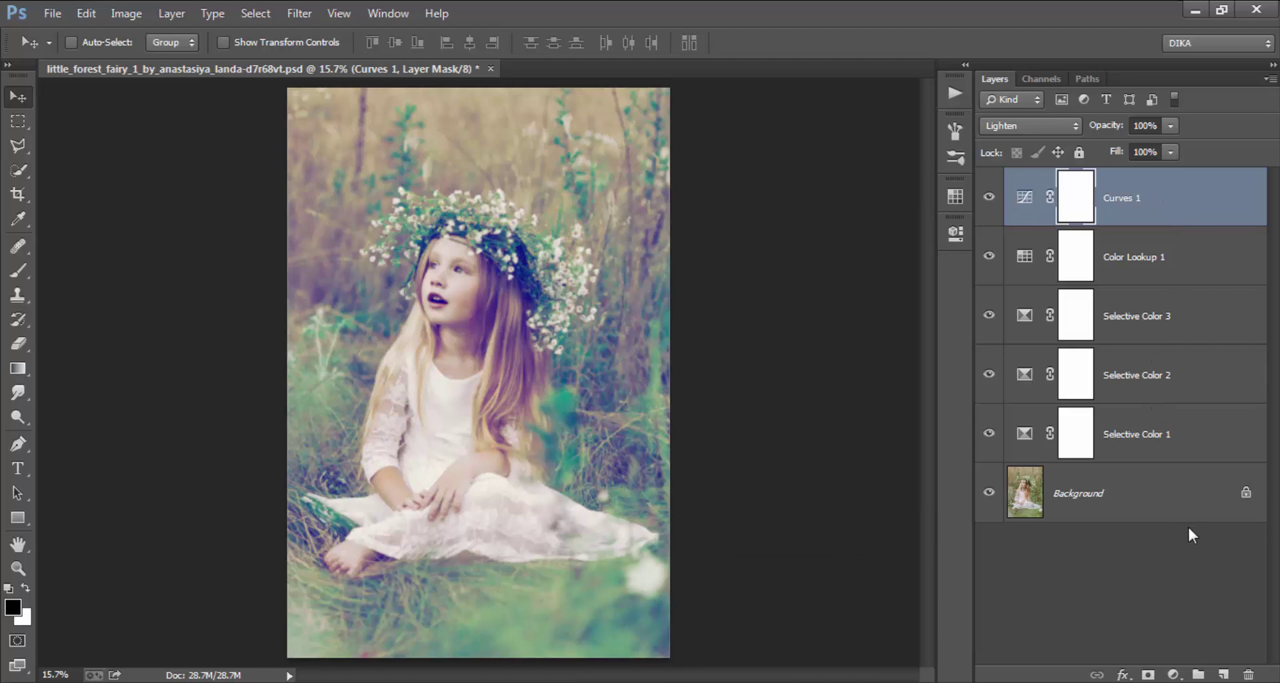
# Add Layer 1 and stamp all visible layers into it with Ctrl+Shift+Alt+E.
pyautogui.click(1224, 674)
pyautogui.hotkey('ctrl', 'shift', 'alt', 'e')
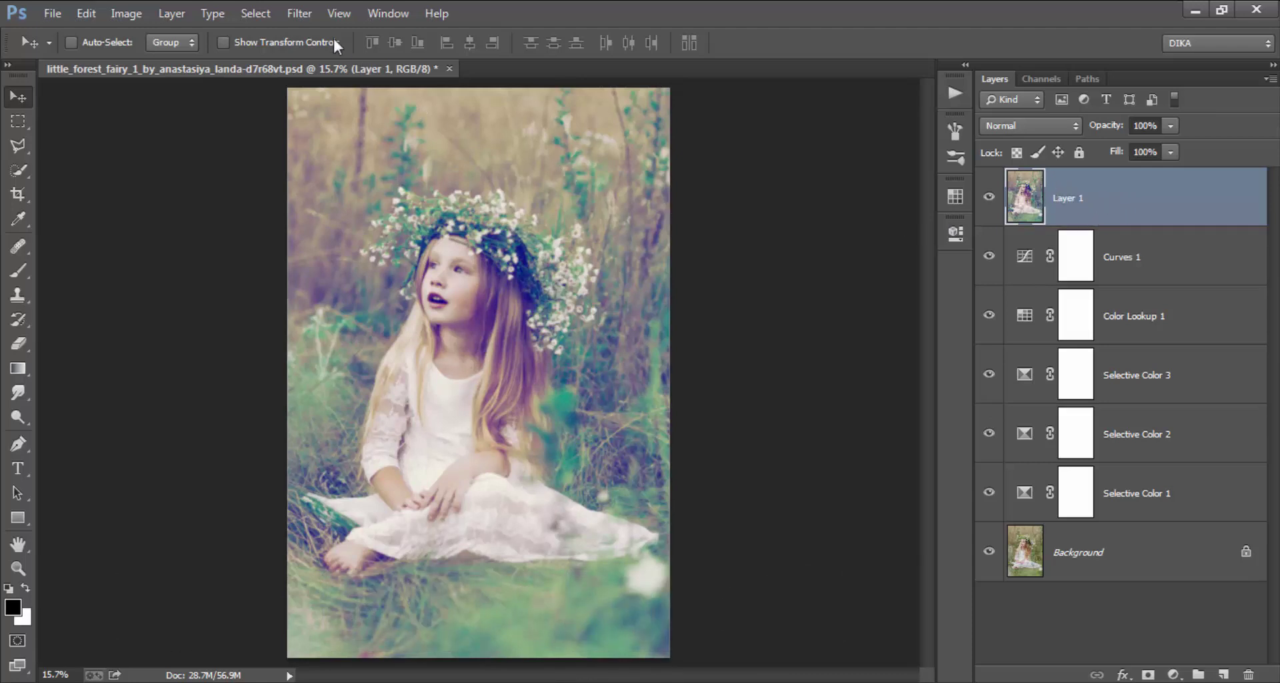
pyautogui.click(299, 13)
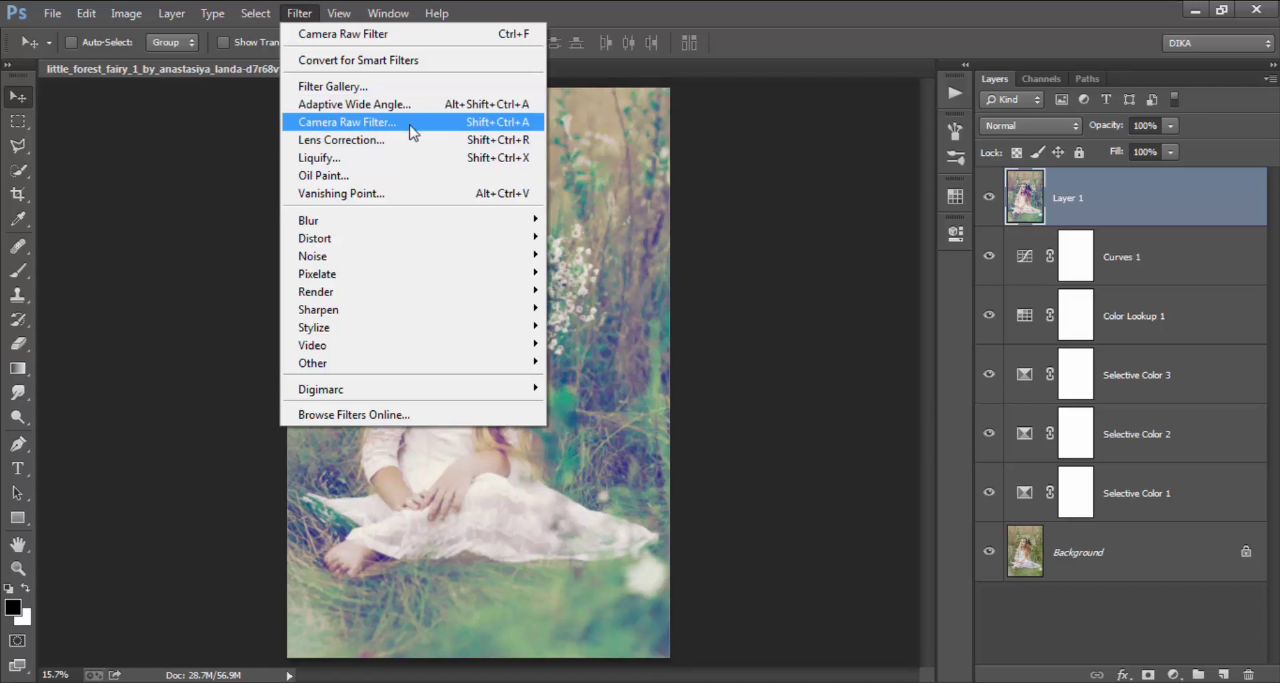
# Open Camera Raw on Layer 1 and set Post Crop Vignetting Amount to -20.
pyautogui.click(420, 123)
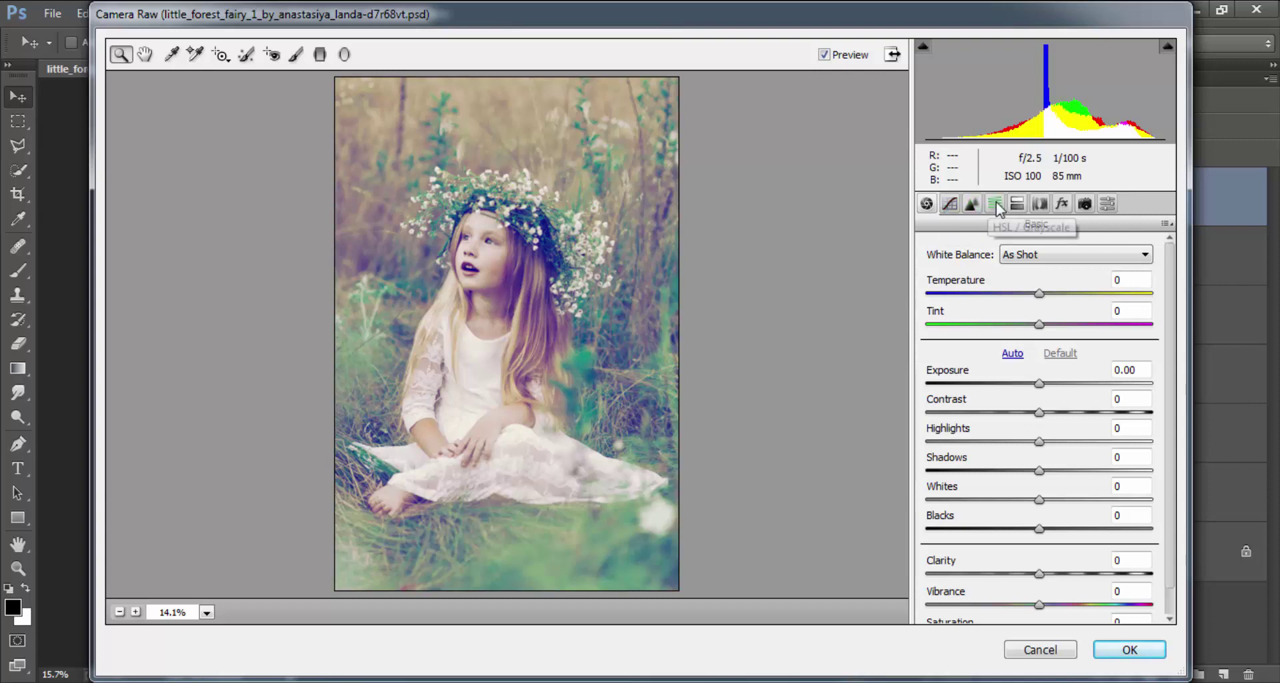
pyautogui.click(1040, 204)
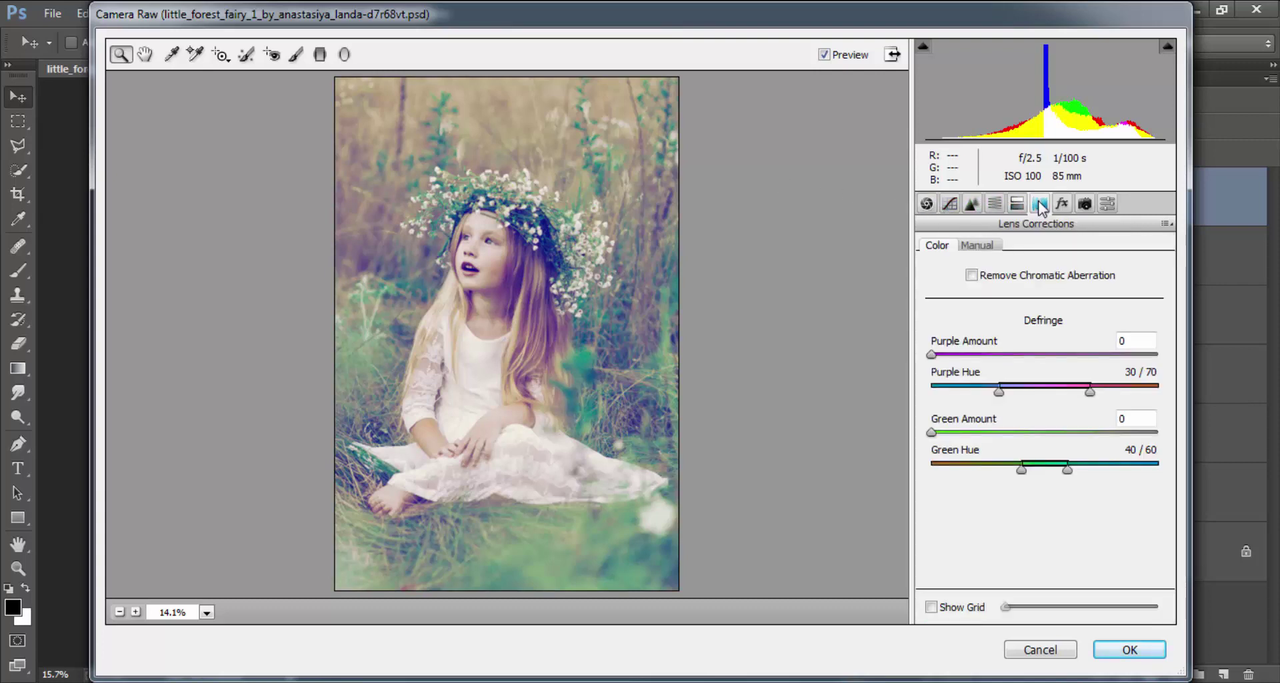
pyautogui.click(1062, 204)
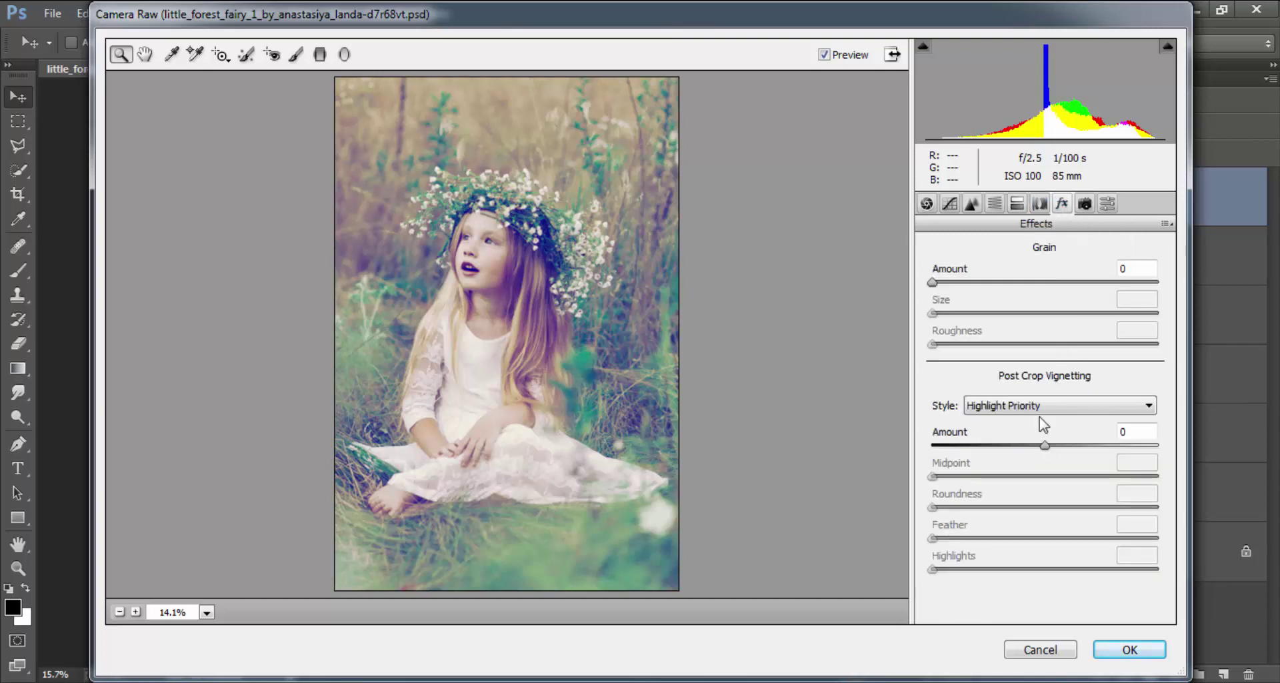
pyautogui.moveTo(1045, 446); pyautogui.dragTo(1023, 445)
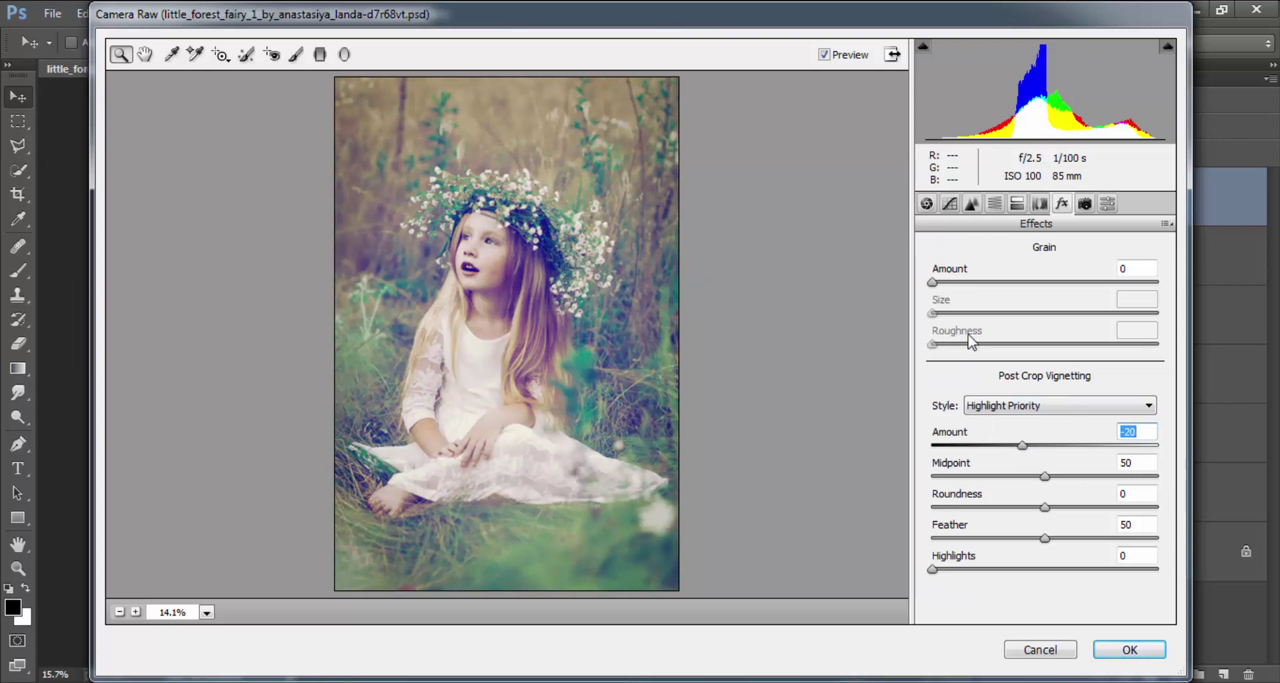
# Set the Camera Raw parametric tone curve to Highlights +5 and Darks -33, then apply.
pyautogui.click(949, 204)
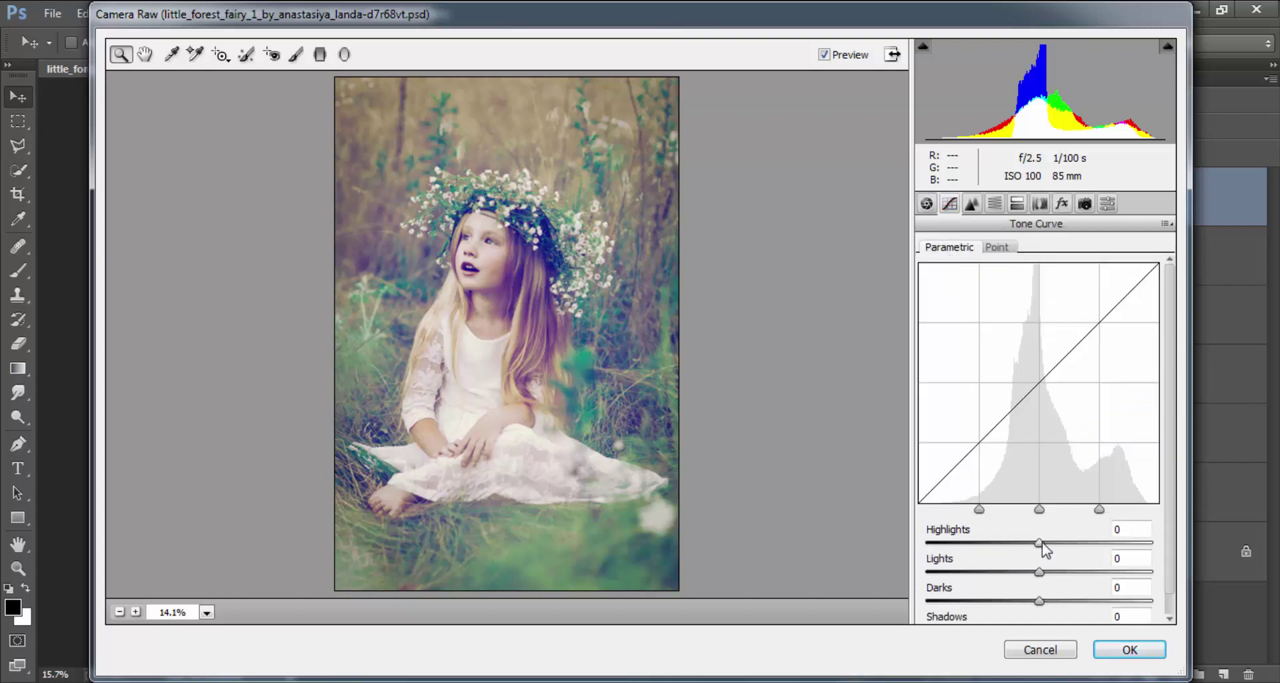
pyautogui.moveTo(1039, 543)
pyautogui.mouseDown()
pyautogui.moveTo(1073, 544)
pyautogui.moveTo(1045, 544)
pyautogui.mouseUp()
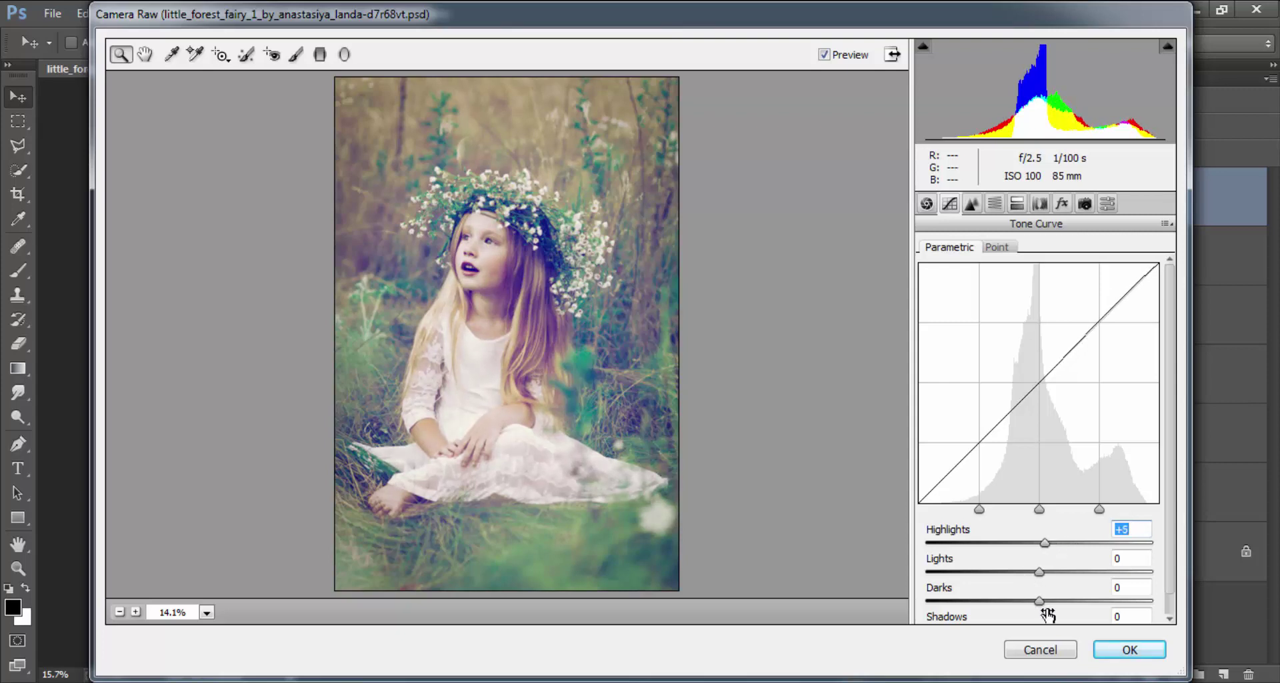
pyautogui.moveTo(1039, 601); pyautogui.dragTo(1002, 600)
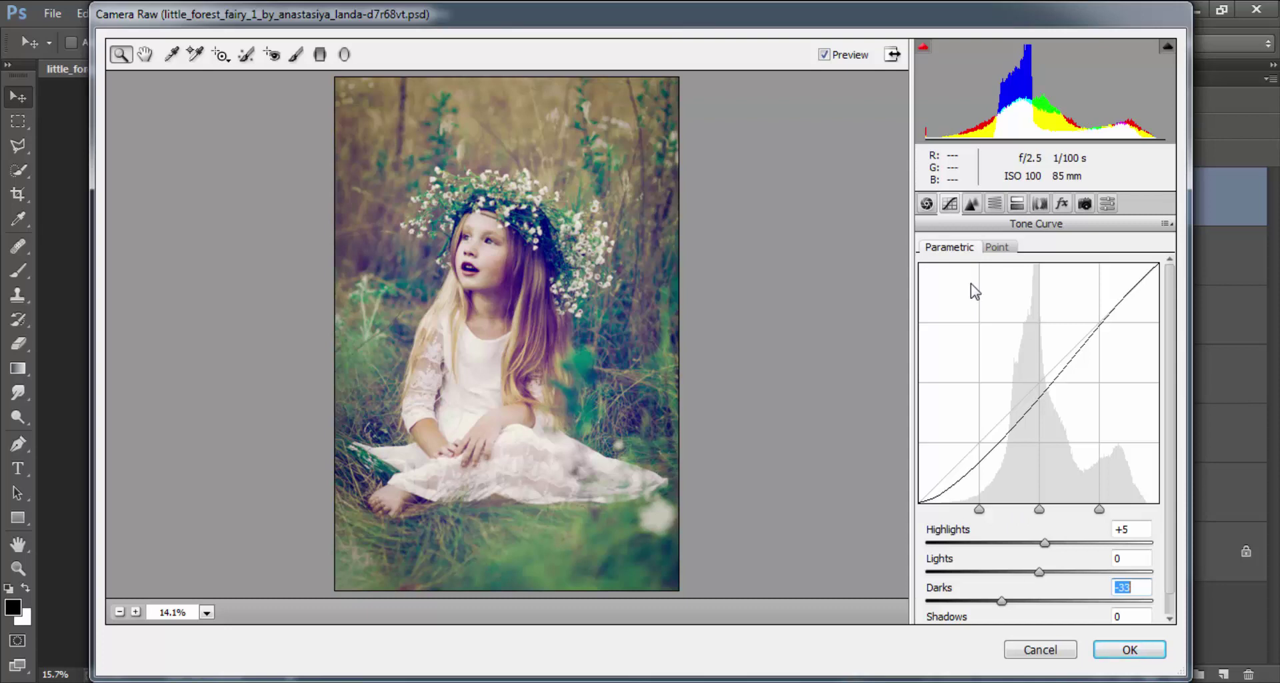
pyautogui.click(927, 203)
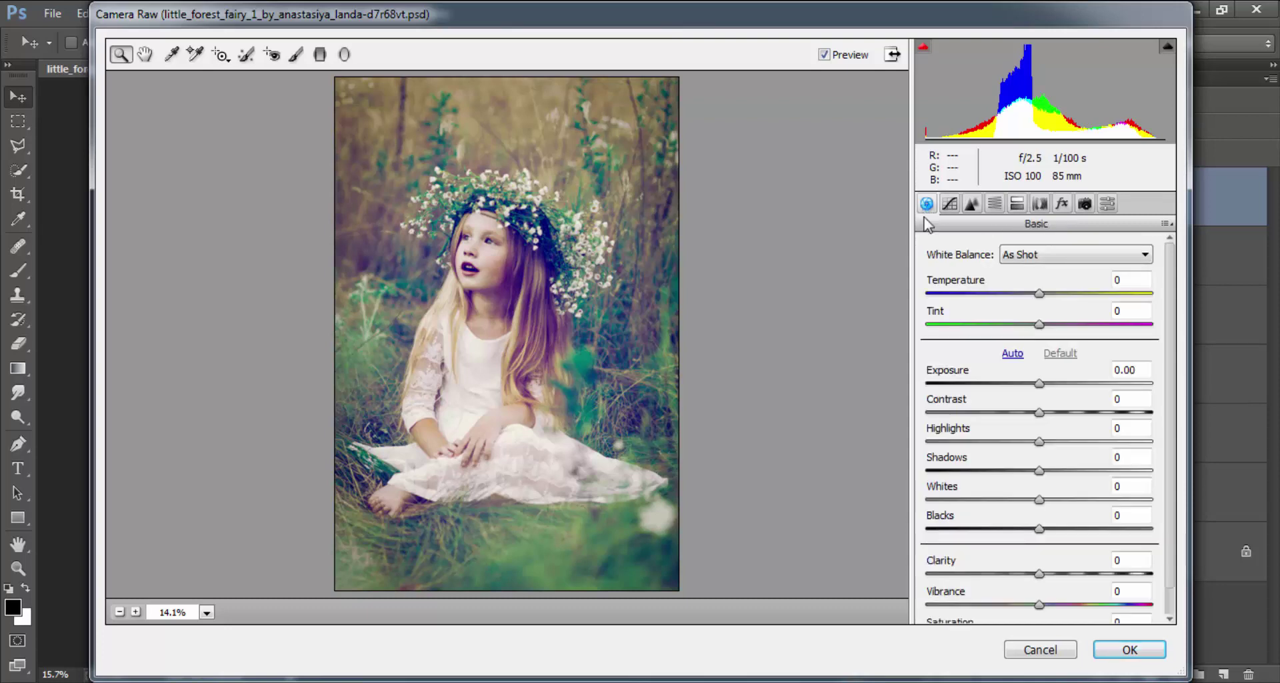
pyautogui.click(1133, 650)
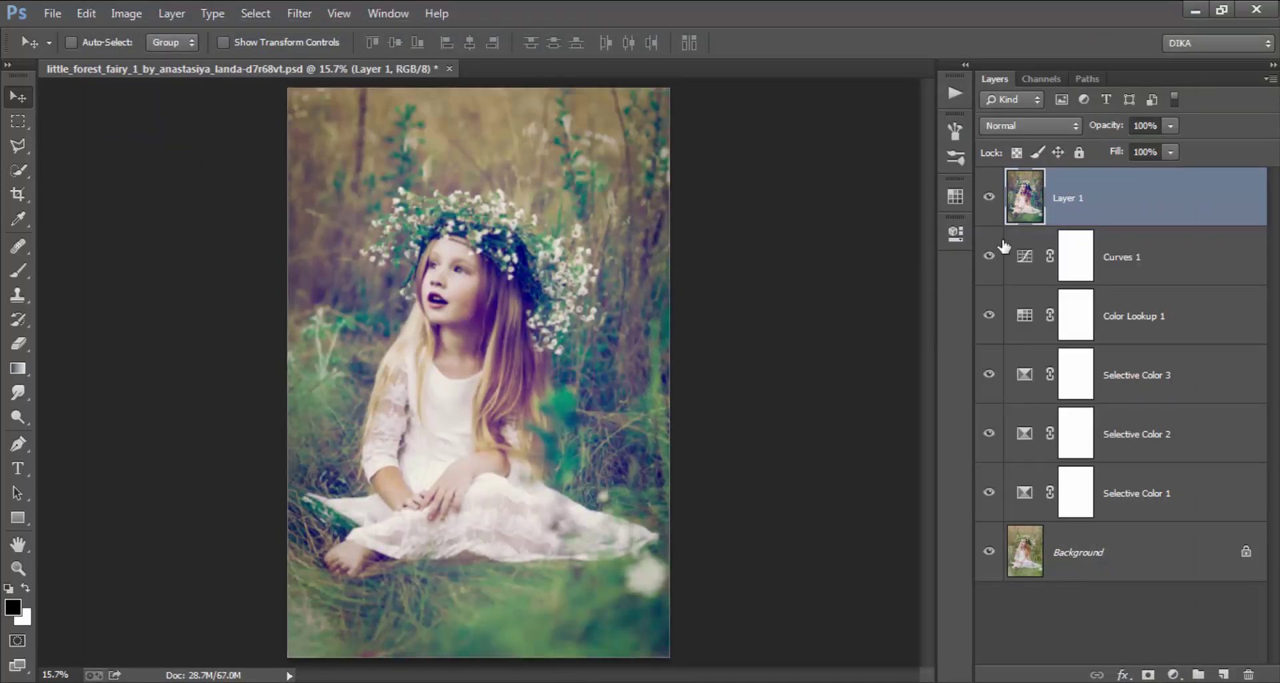
# Toggle Layer 1 off and on to compare the Camera Raw result, then list adjustment types.
pyautogui.click(990, 198)
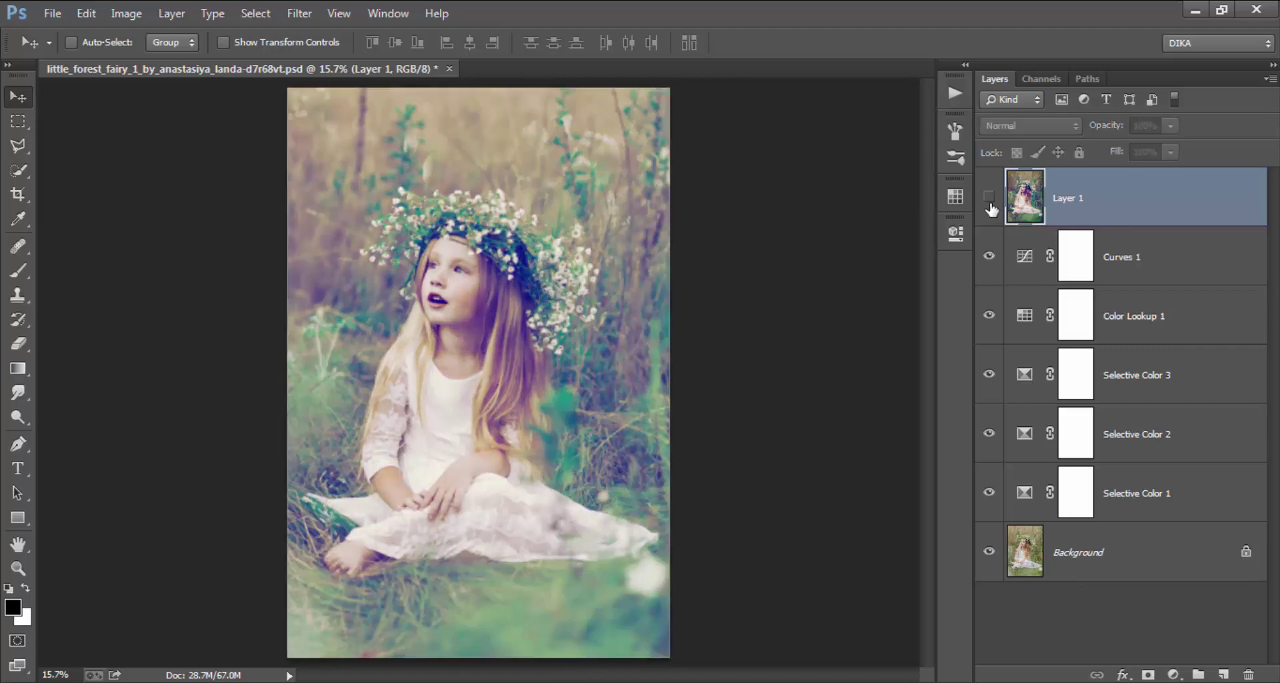
pyautogui.click(989, 198)
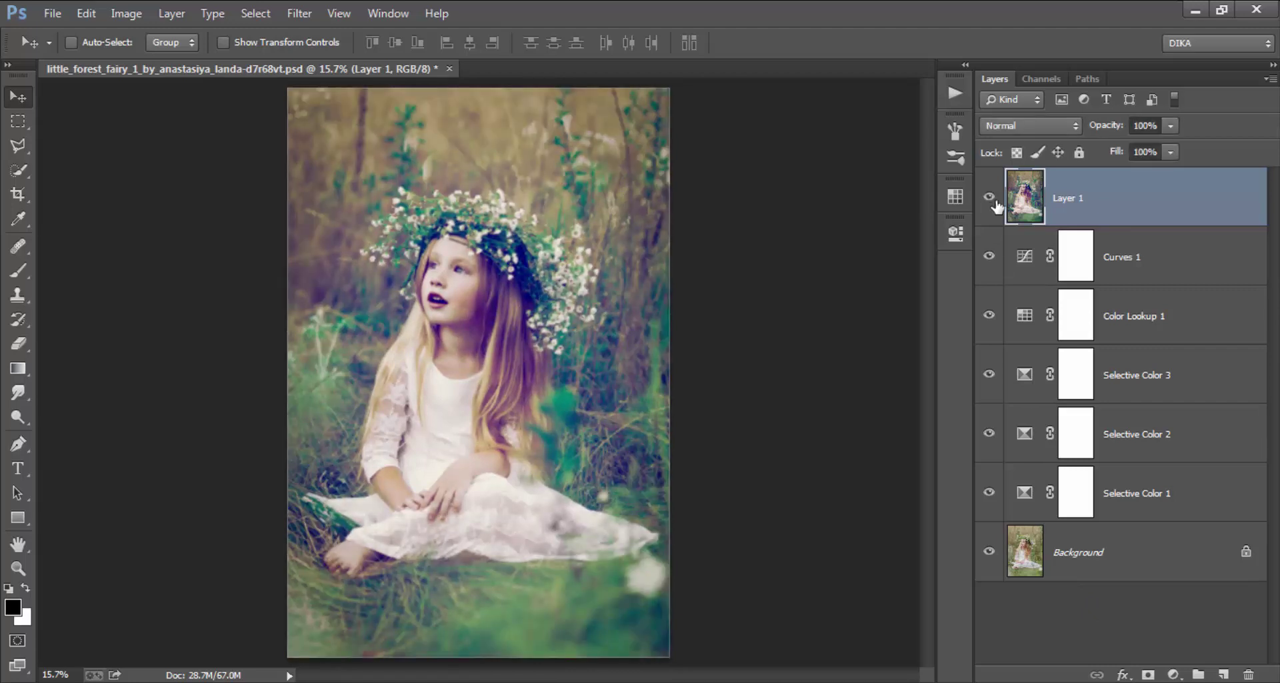
pyautogui.click(1174, 673)
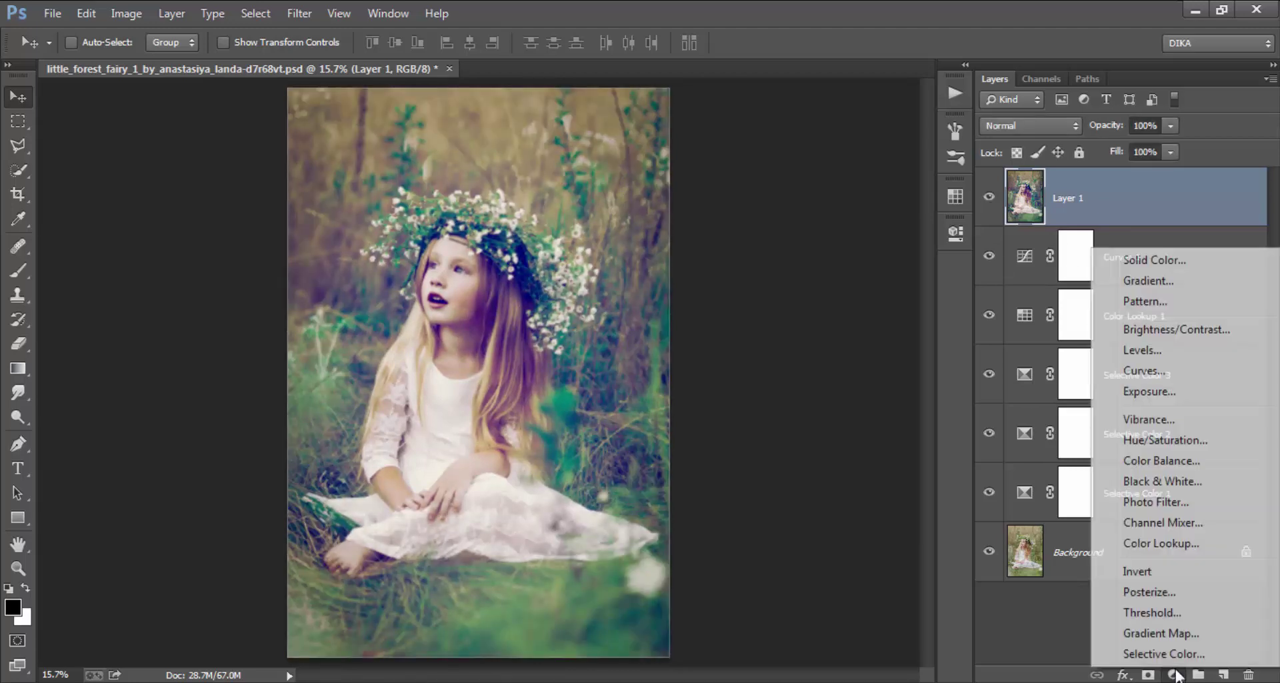
# Add a Curves layer that raises the black point, lifts midtones and lowers white to 223.
pyautogui.click(1164, 371)
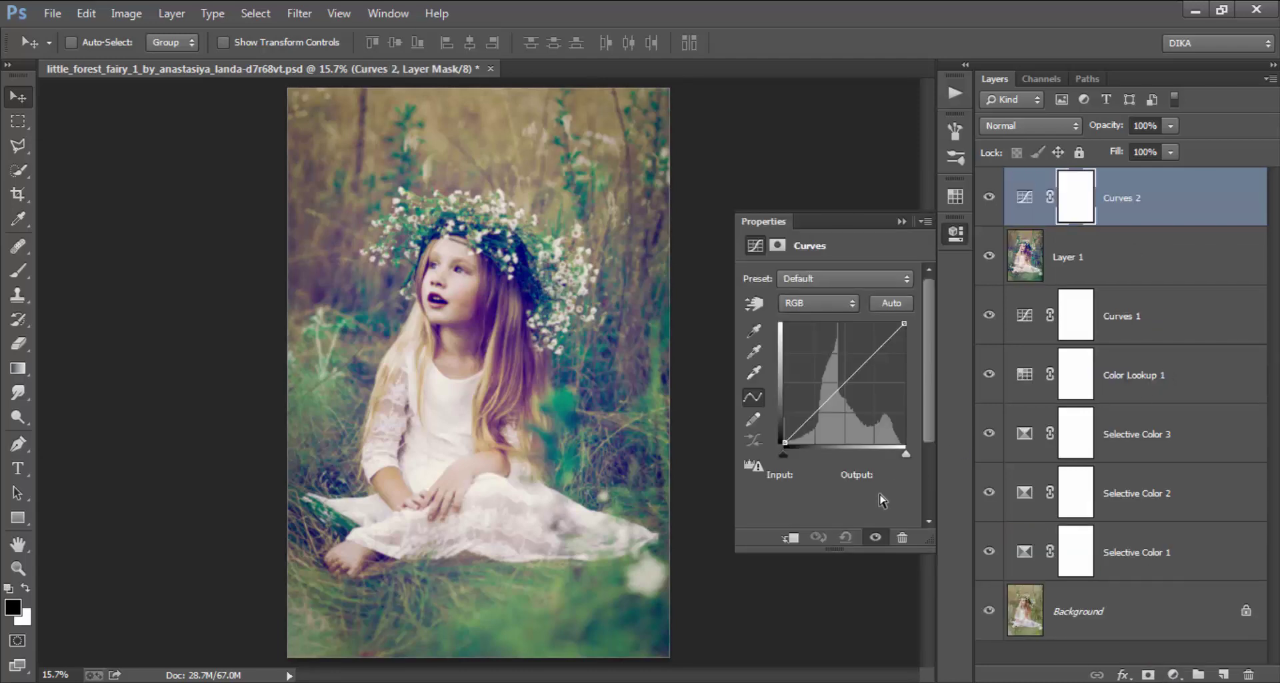
pyautogui.click(817, 412)
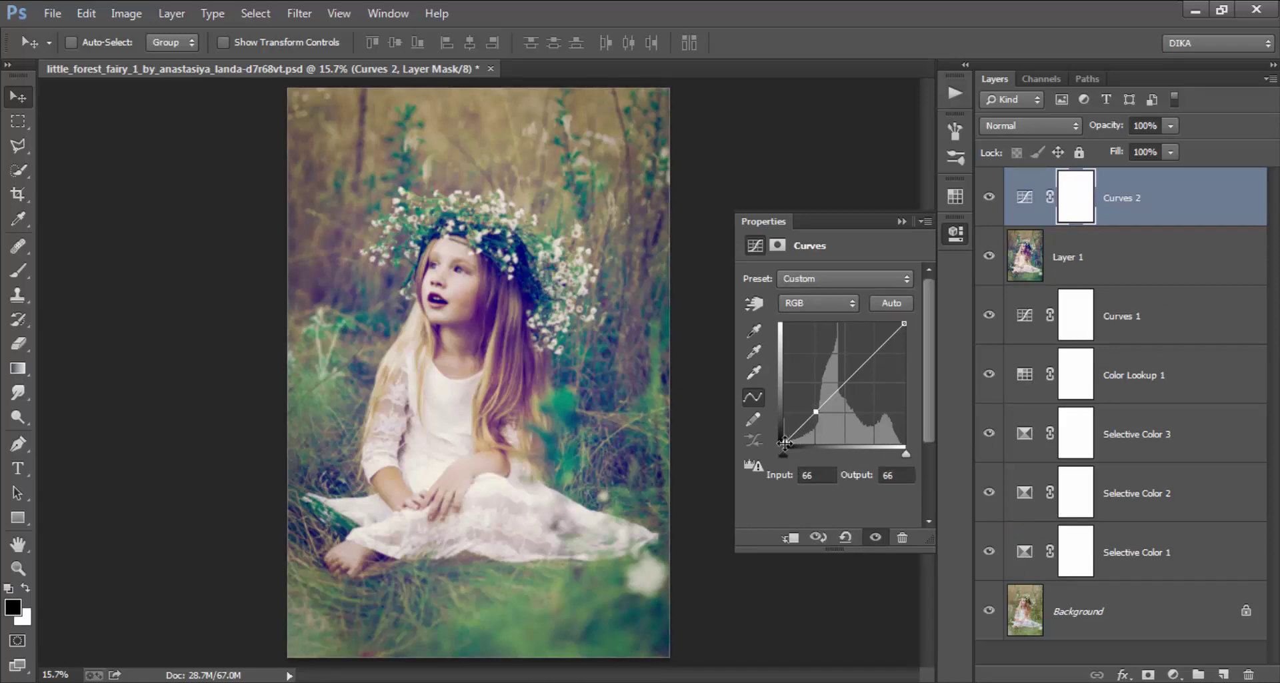
pyautogui.moveTo(785, 443); pyautogui.dragTo(778, 422)
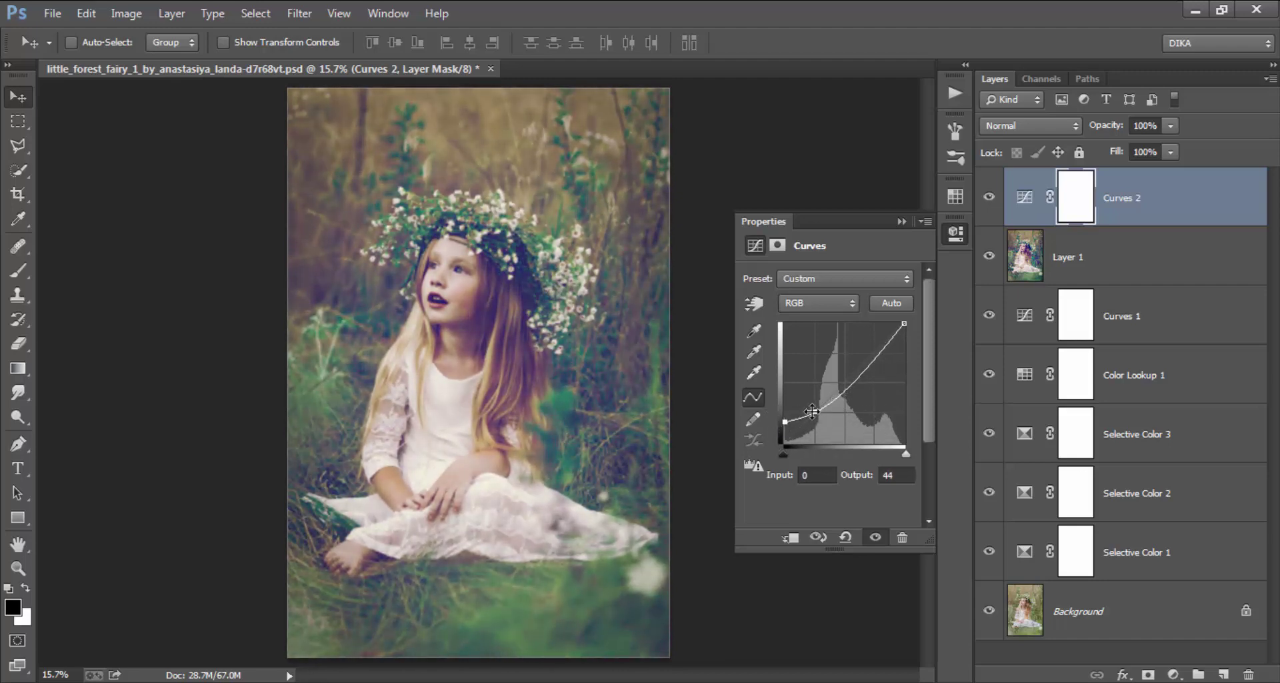
pyautogui.moveTo(816, 408)
pyautogui.mouseDown()
pyautogui.moveTo(835, 394)
pyautogui.moveTo(825, 403)
pyautogui.mouseUp()
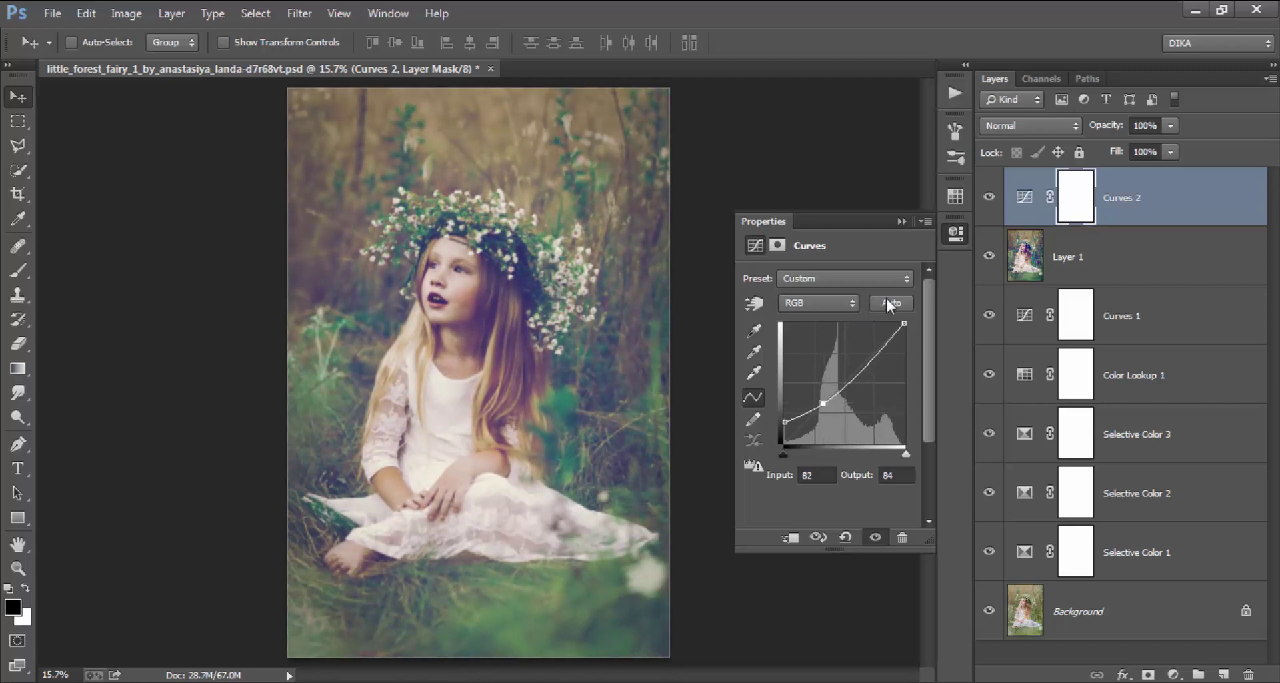
pyautogui.moveTo(903, 321)
pyautogui.mouseDown()
pyautogui.moveTo(907, 337)
pyautogui.moveTo(908, 318)
pyautogui.mouseUp()
pyautogui.click(955, 235)
# Toggle Curves 2 off and on to compare, then open the adjustment layer list.
pyautogui.click(989, 197)
pyautogui.click(989, 198)
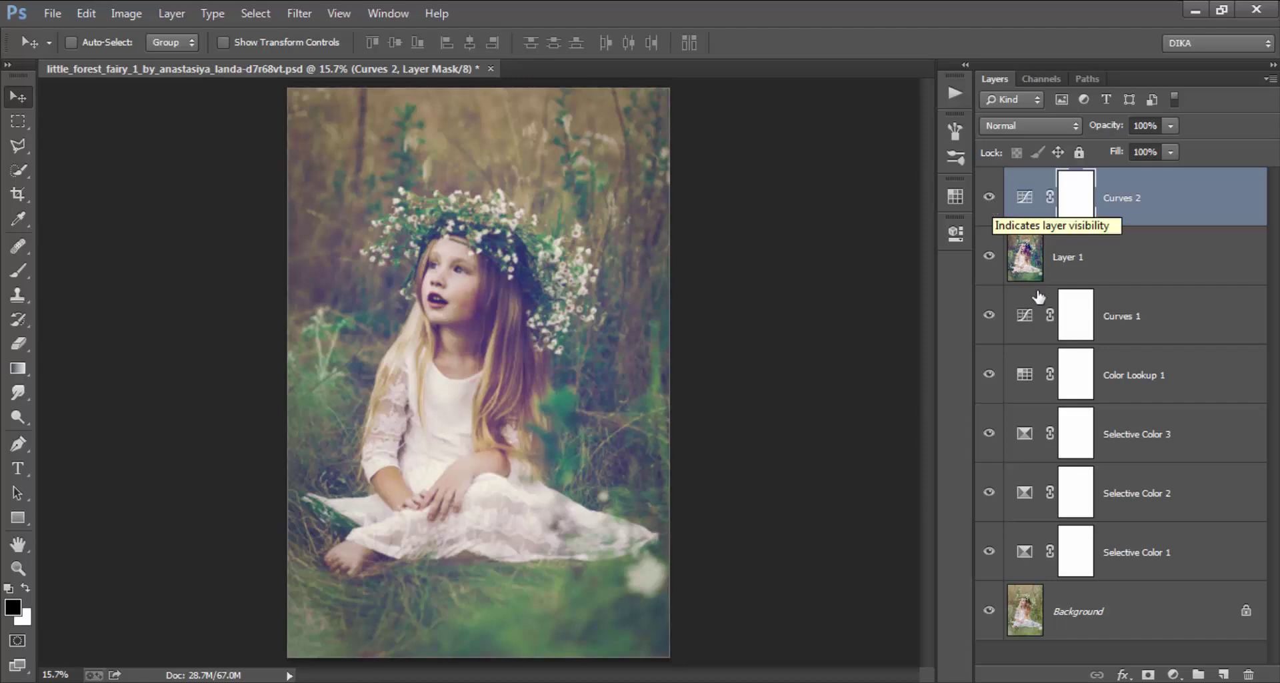
pyautogui.click(1175, 674)
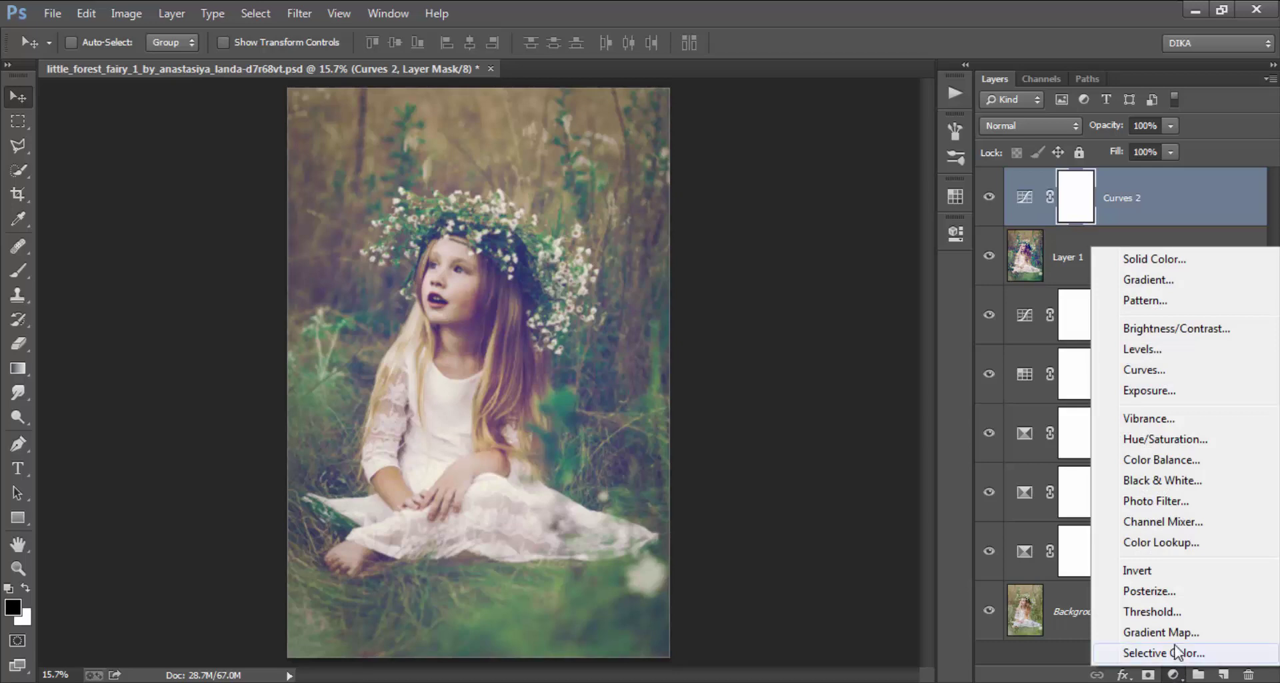
# Add Brightness/Contrast 1 with Brightness 7 and Contrast -39, then toggle it to compare.
pyautogui.click(1200, 330)
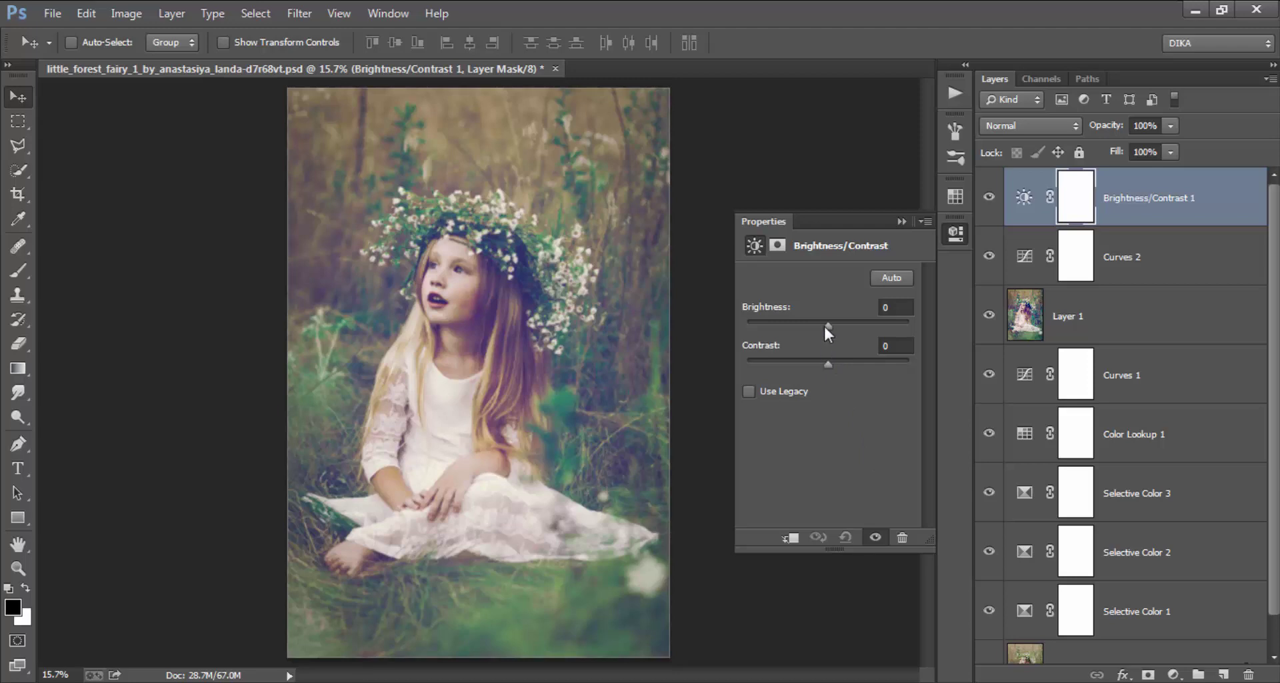
pyautogui.moveTo(825, 322); pyautogui.dragTo(826, 321)
pyautogui.moveTo(828, 362); pyautogui.dragTo(744, 354)
pyautogui.click(954, 233)
pyautogui.click(989, 198)
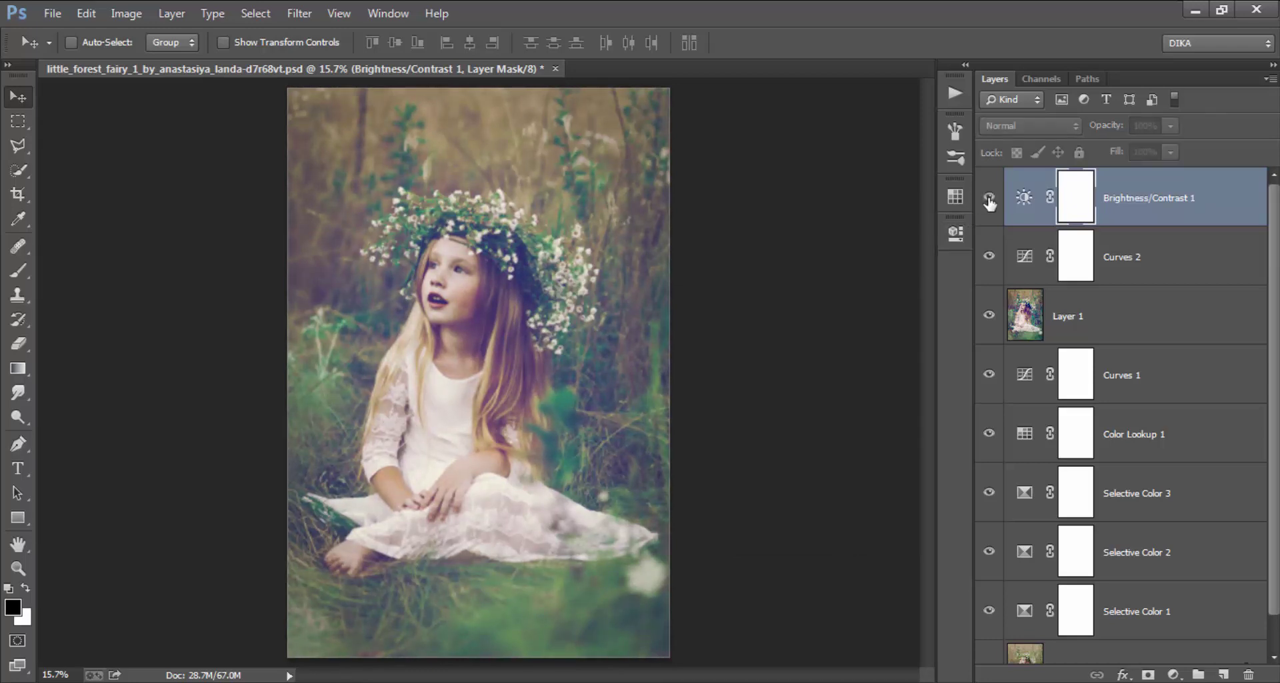
pyautogui.click(989, 198)
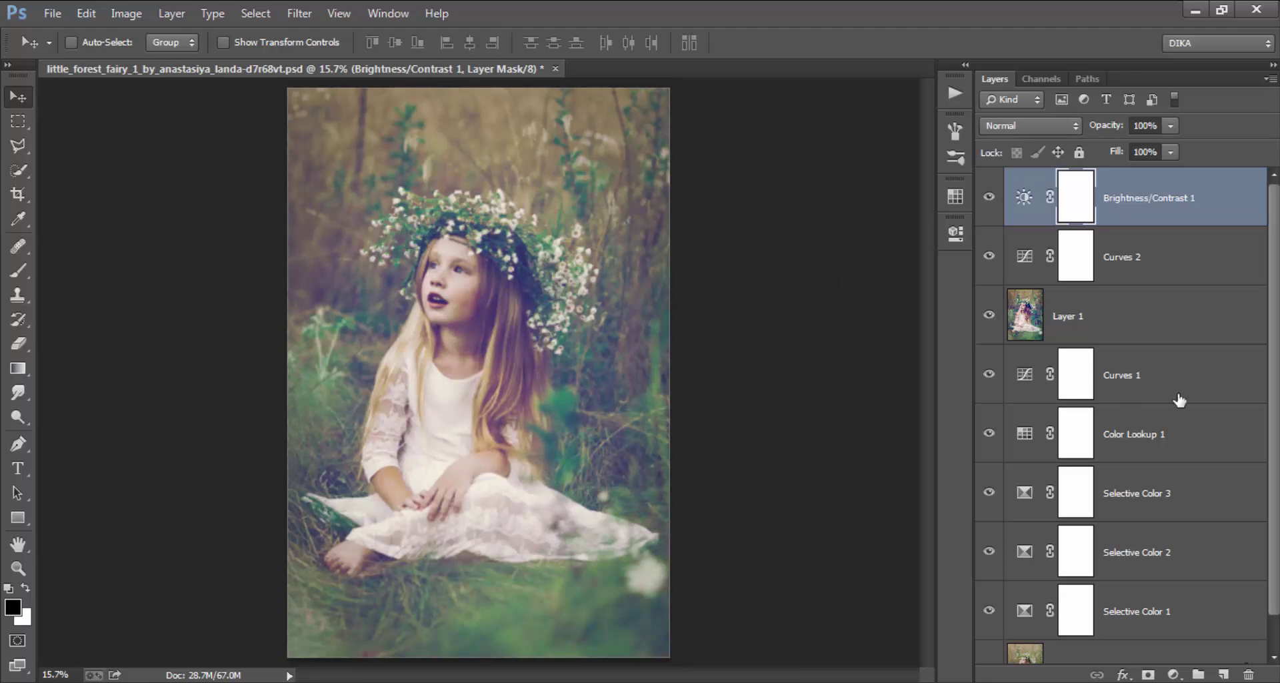
# Group Brightness/Contrast 1 through Selective Color 1 into Group 1 and toggle it to compare.
pyautogui.scroll(-1, 1271, 327)
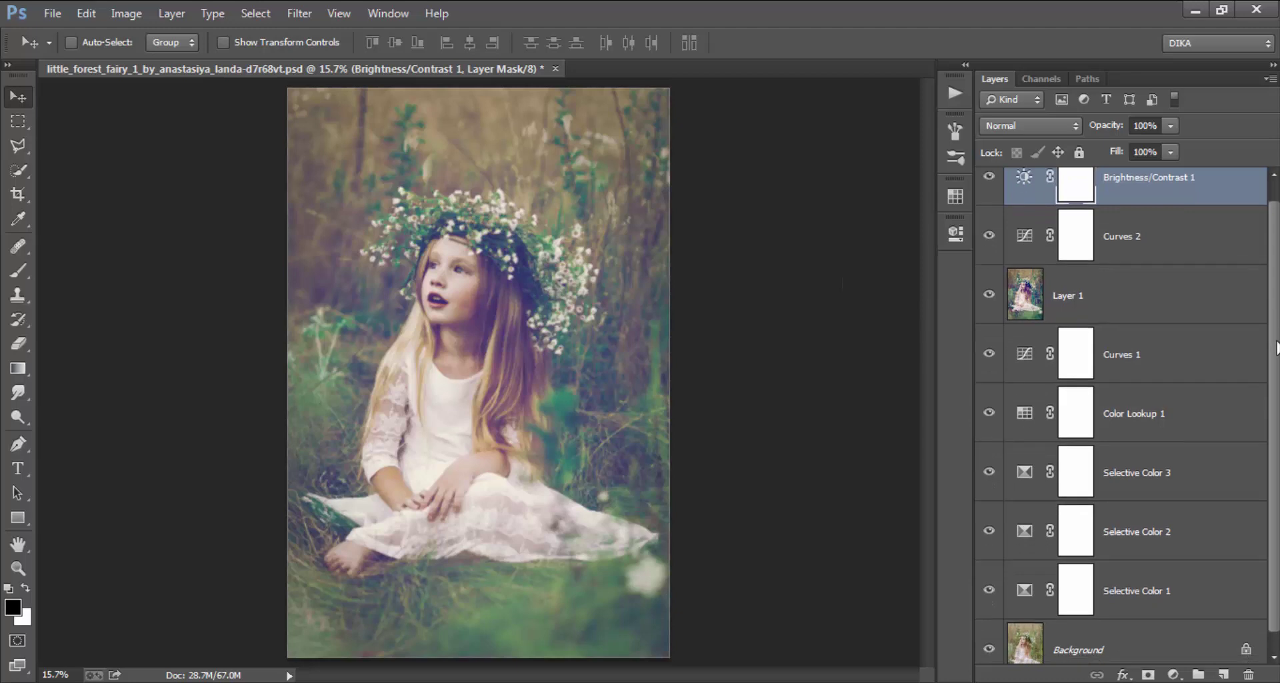
pyautogui.keyDown('shift'); pyautogui.click(1162, 582); pyautogui.keyUp('shift')
pyautogui.moveTo(1174, 585); pyautogui.dragTo(1196, 672)
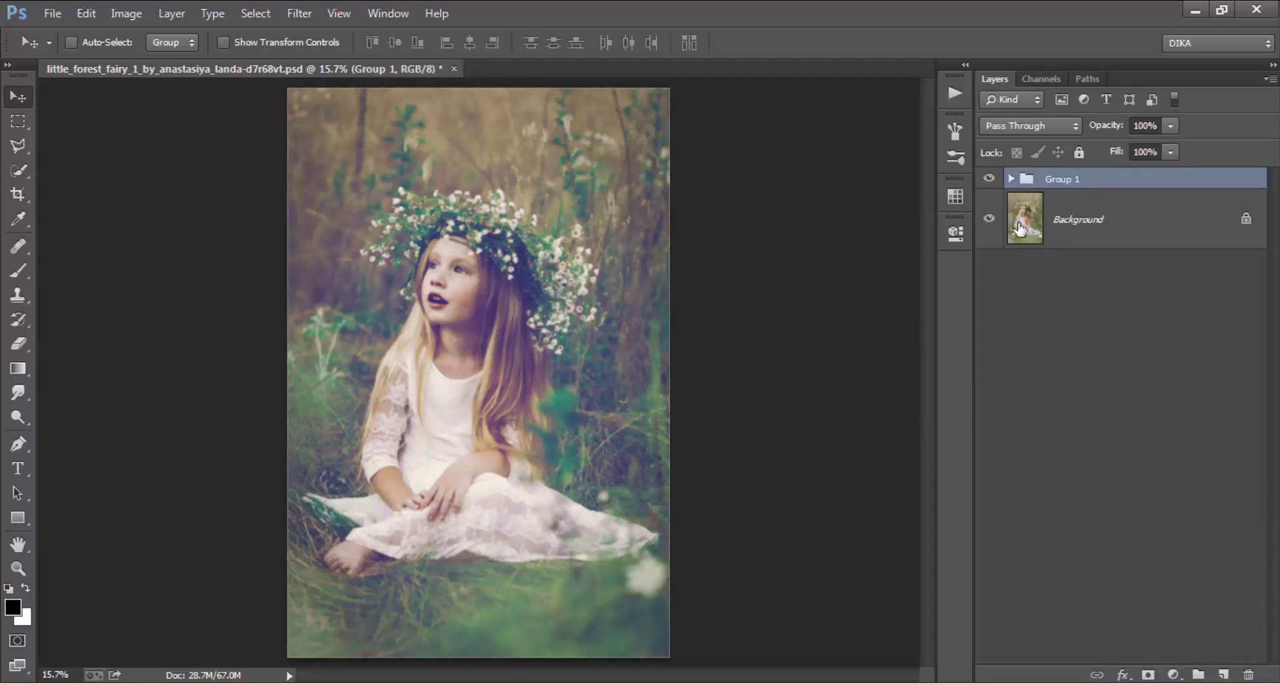
pyautogui.click(989, 178)
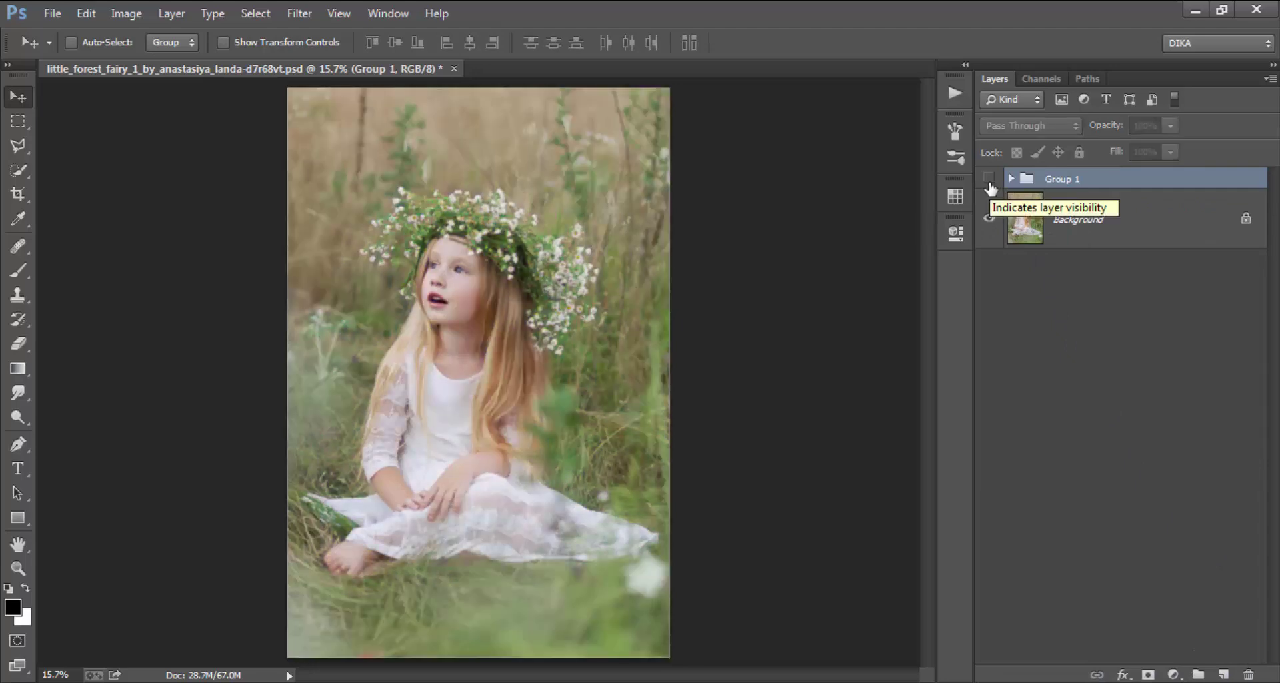
pyautogui.click(990, 180)
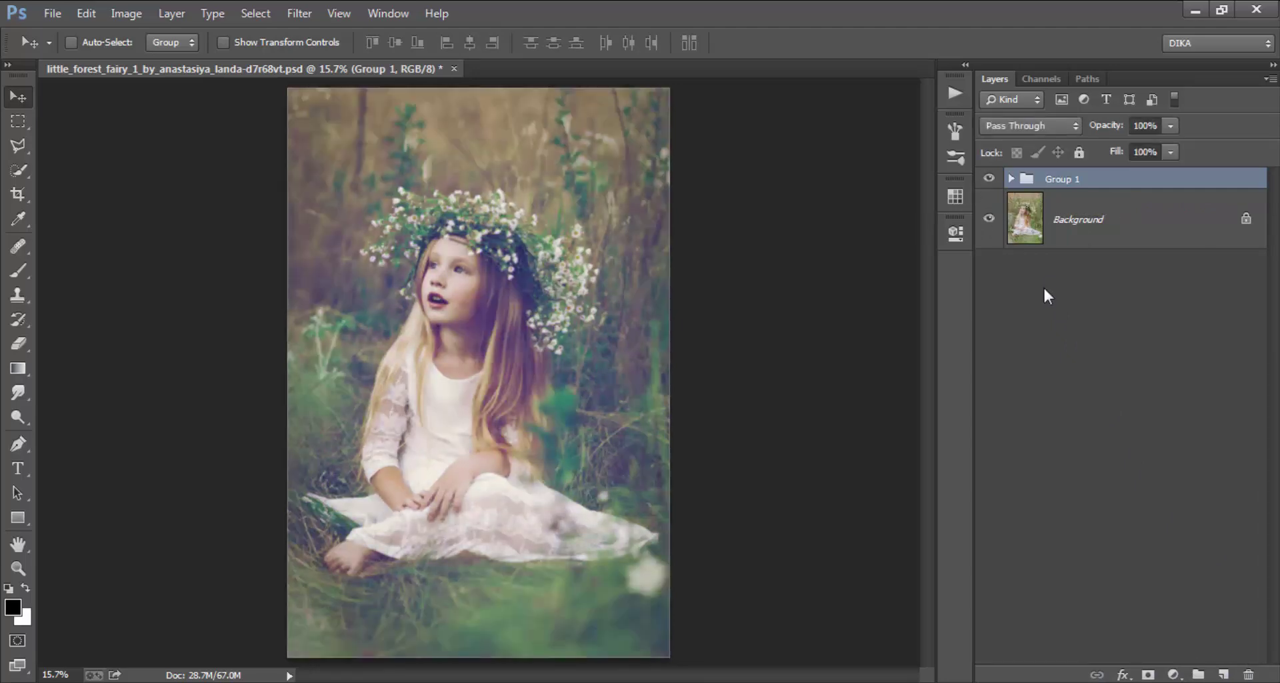
# Switch to large layer thumbnails, deselect Group 1, and toggle the grade to compare before and after.
pyautogui.rightClick(1006, 293)
pyautogui.click(1074, 357)
pyautogui.click(1106, 297)
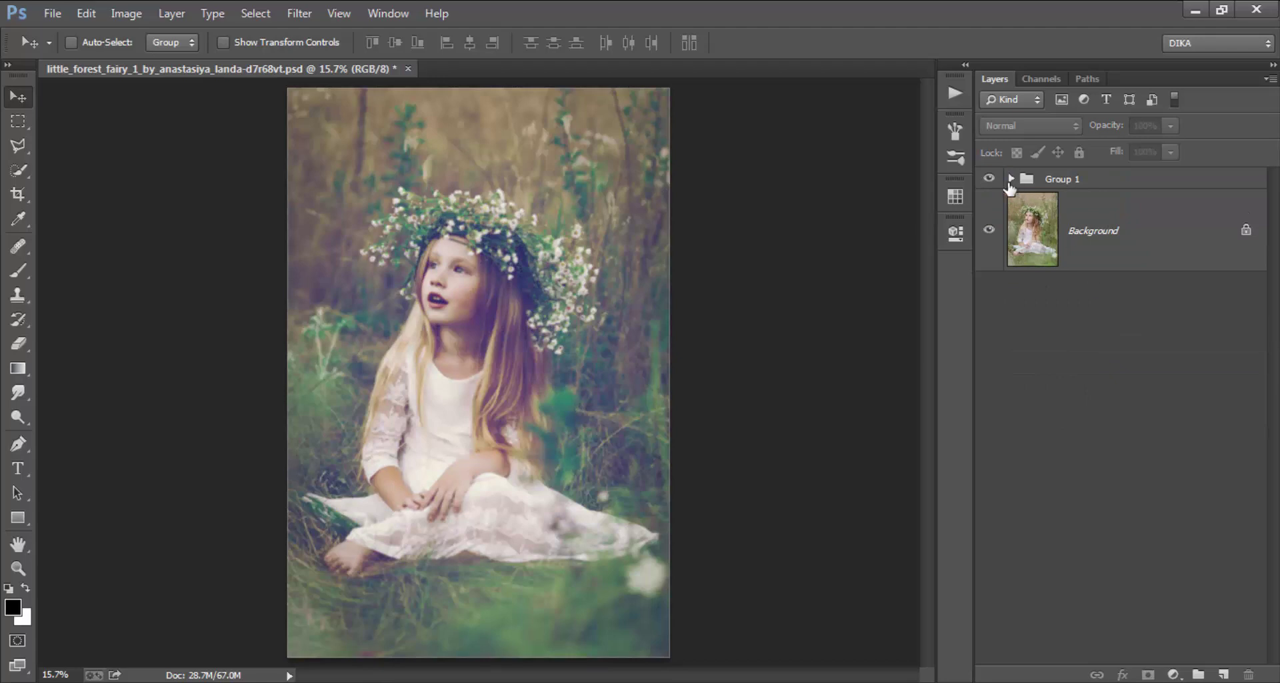
pyautogui.click(988, 181)
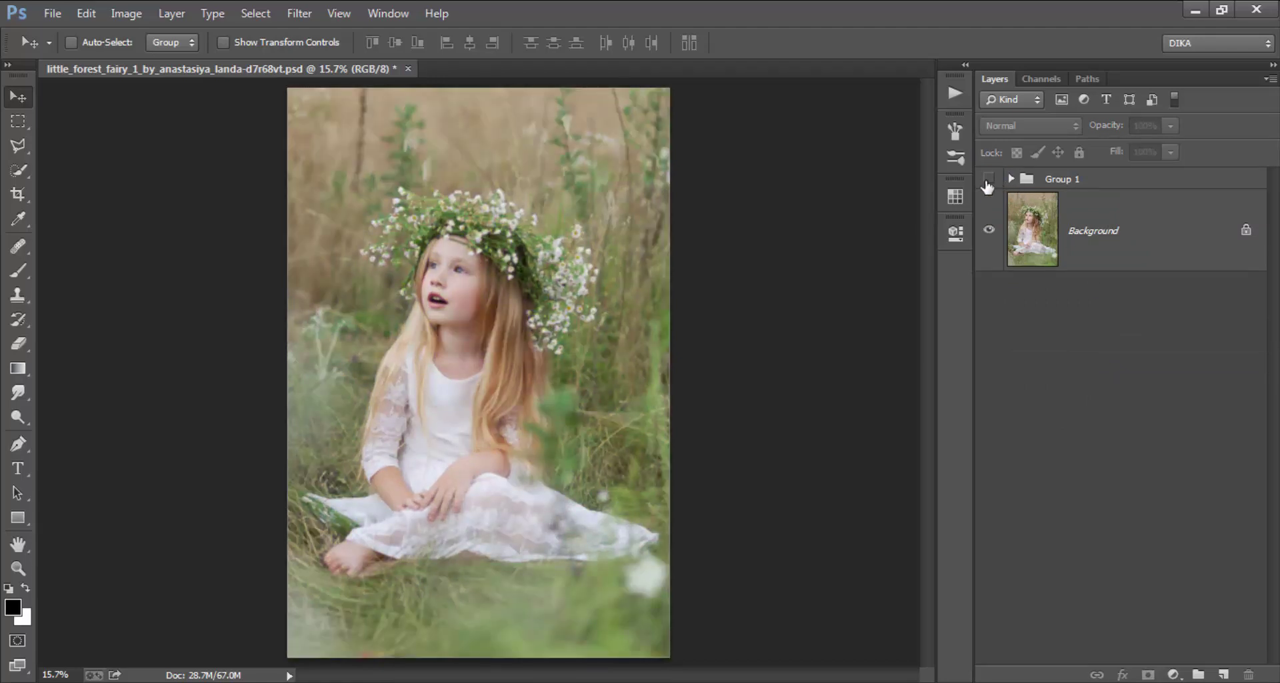
pyautogui.click(988, 180)
pyautogui.click(988, 180)
pyautogui.click(988, 181)
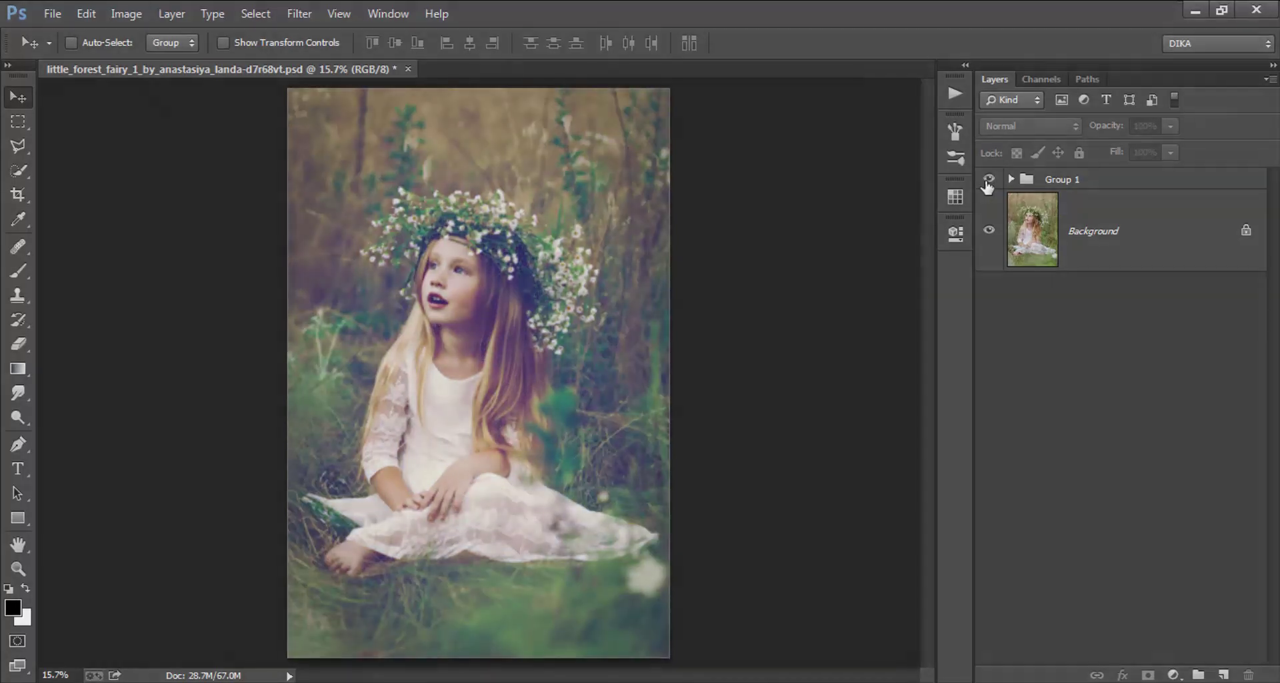